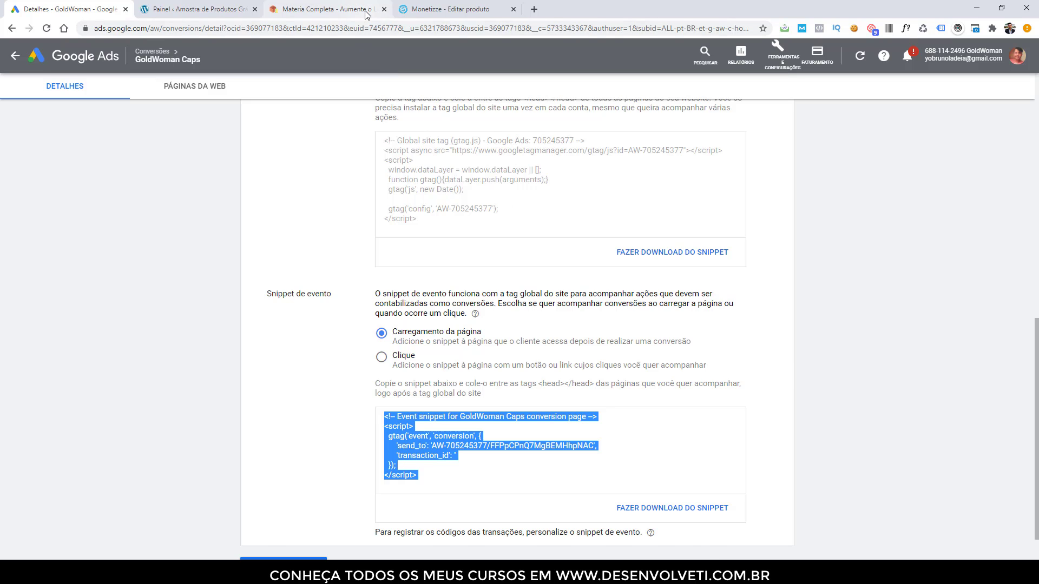
Switch to Monetizze and start a new GoldWoman campaign named "Pixel de Conversão Google ADS".
click(325, 9)
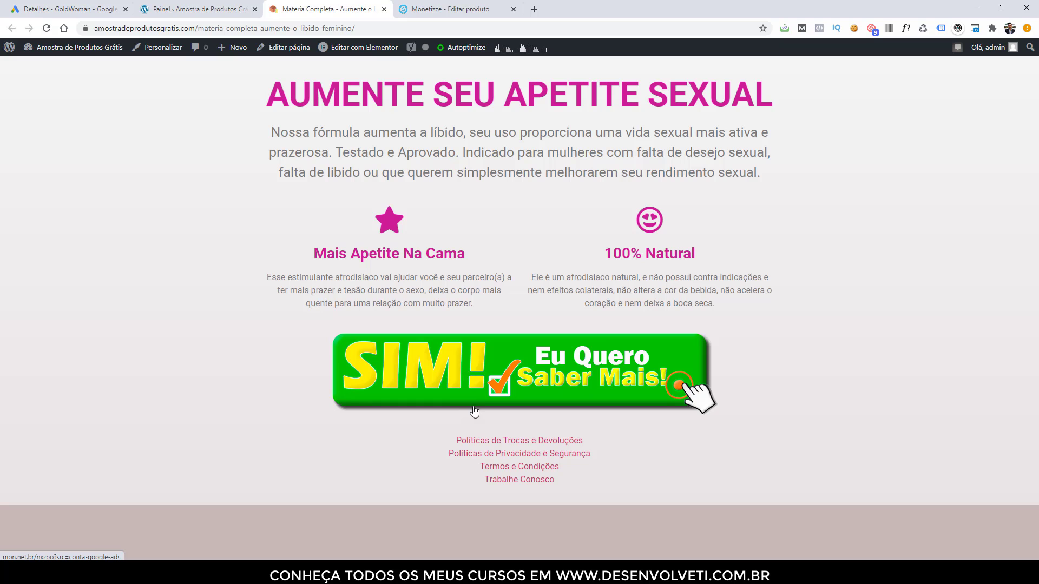
click(471, 10)
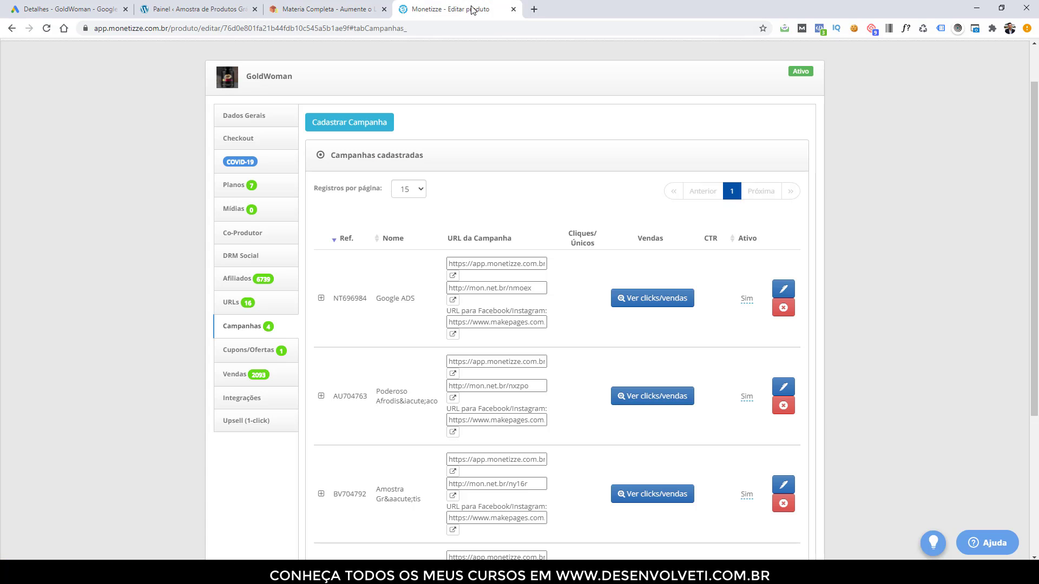
click(384, 128)
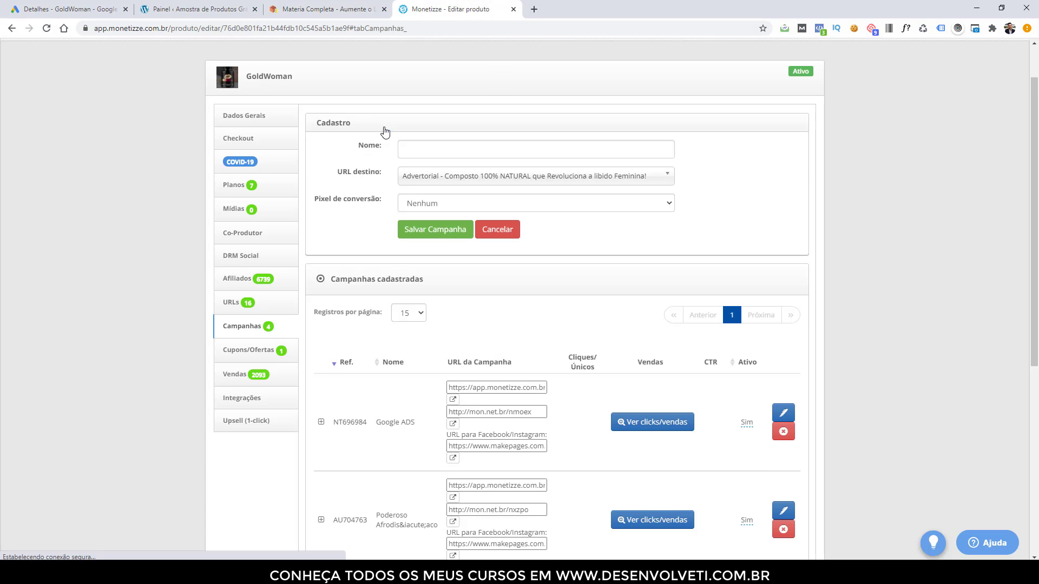
click(437, 152)
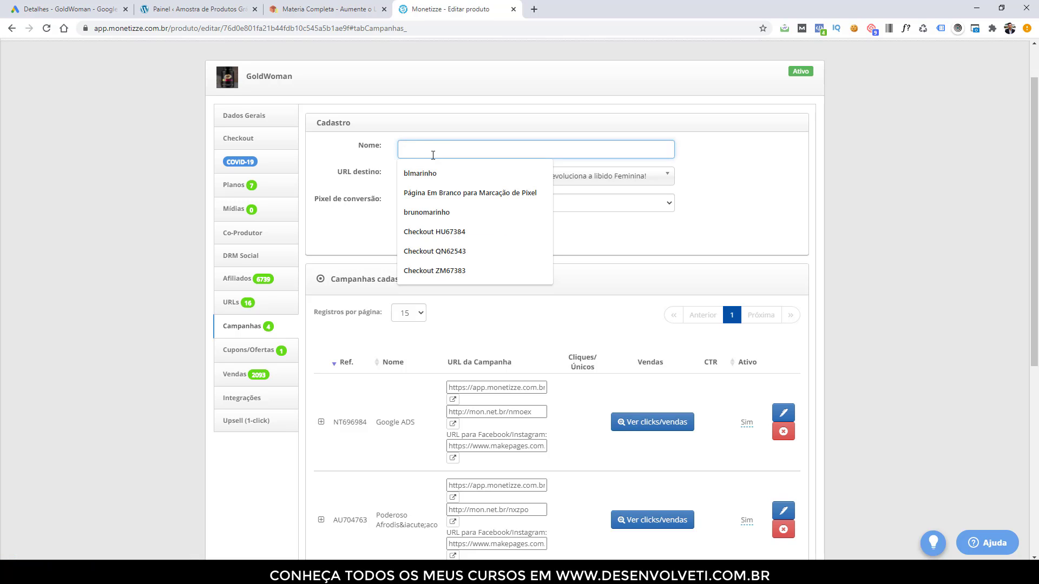
text(Pixel de Co)
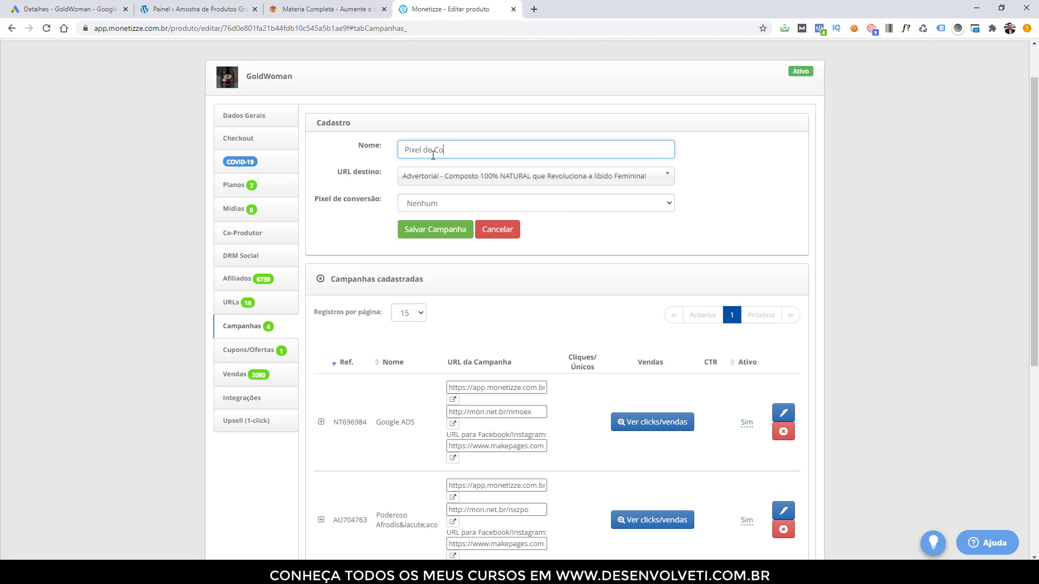
text(nversão Google ADS)
Check the landing page, and set the campaign's destination URL to "Advertorial - Composto 100% NATURAL que Revoluciona a libido Feminina!".
click(338, 15)
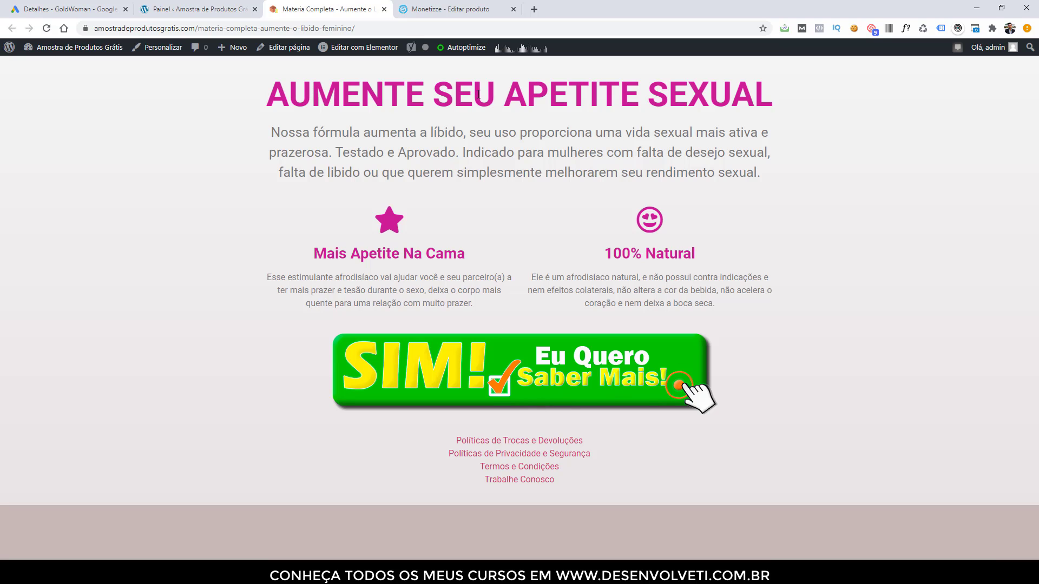
click(495, 11)
click(558, 187)
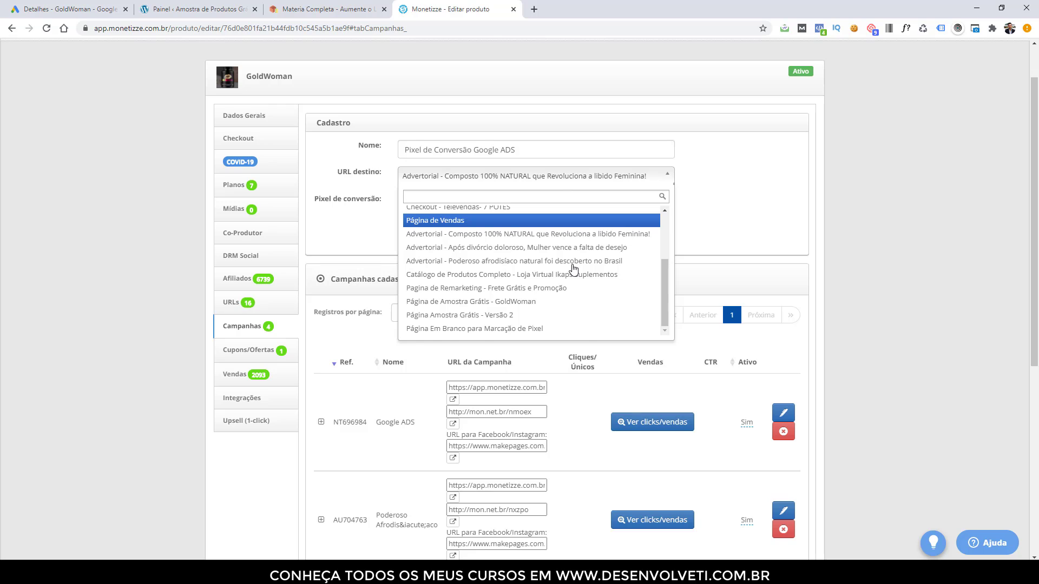
click(623, 233)
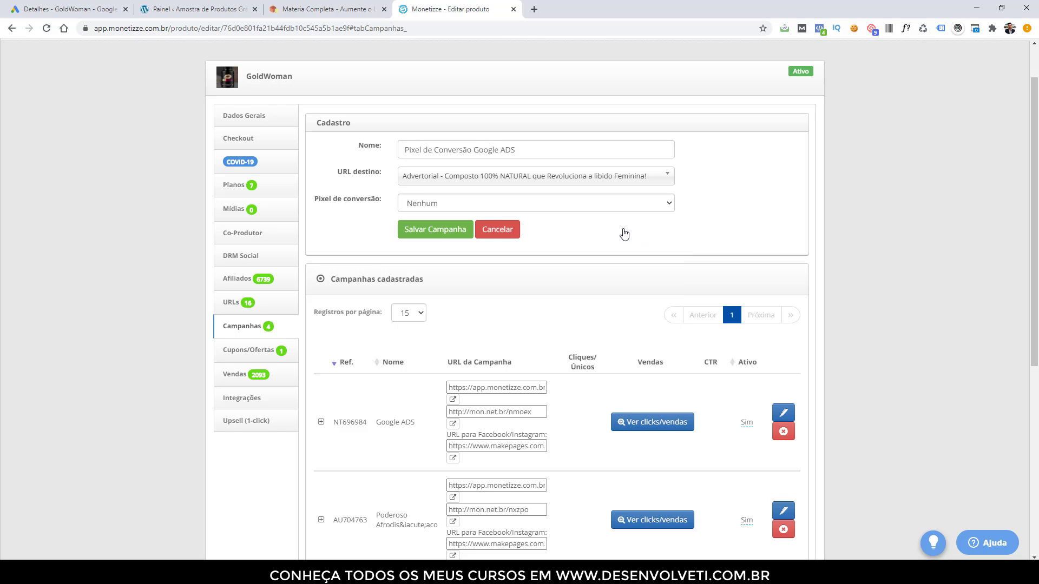
Set the campaign's conversion pixel to Google and its execution on boleto to Sim.
click(498, 209)
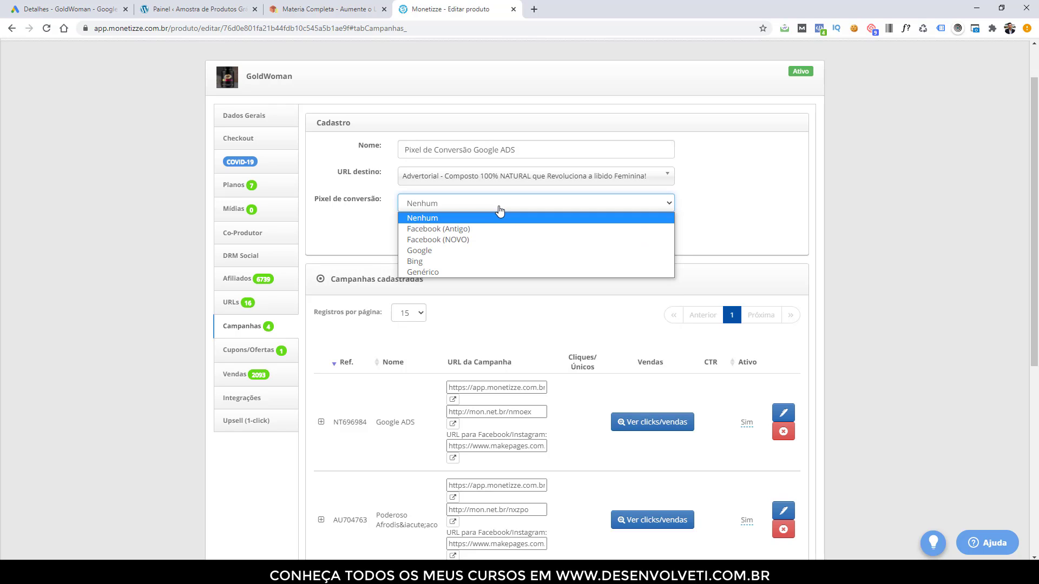
click(490, 250)
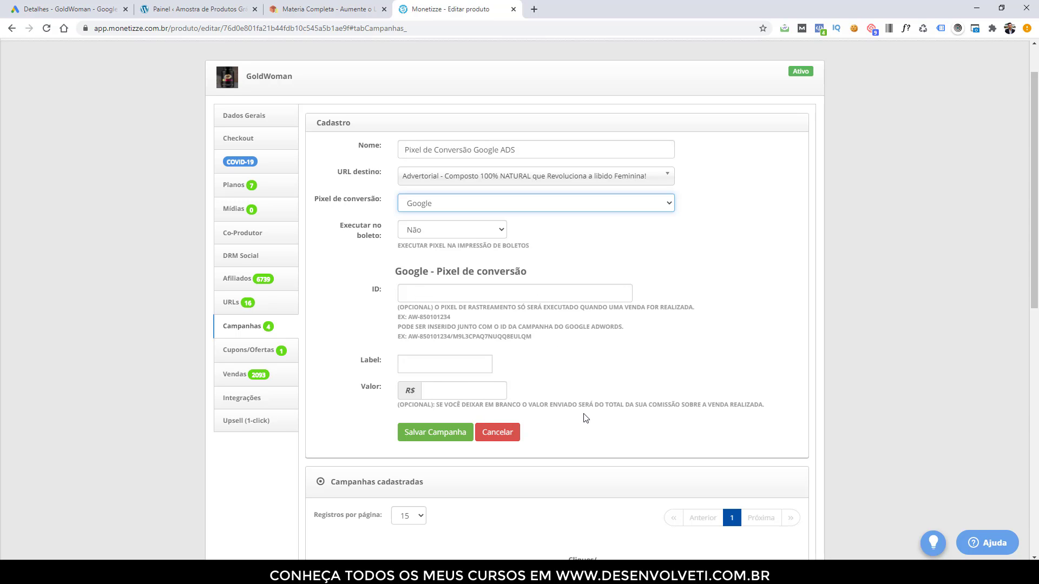
click(438, 232)
click(437, 246)
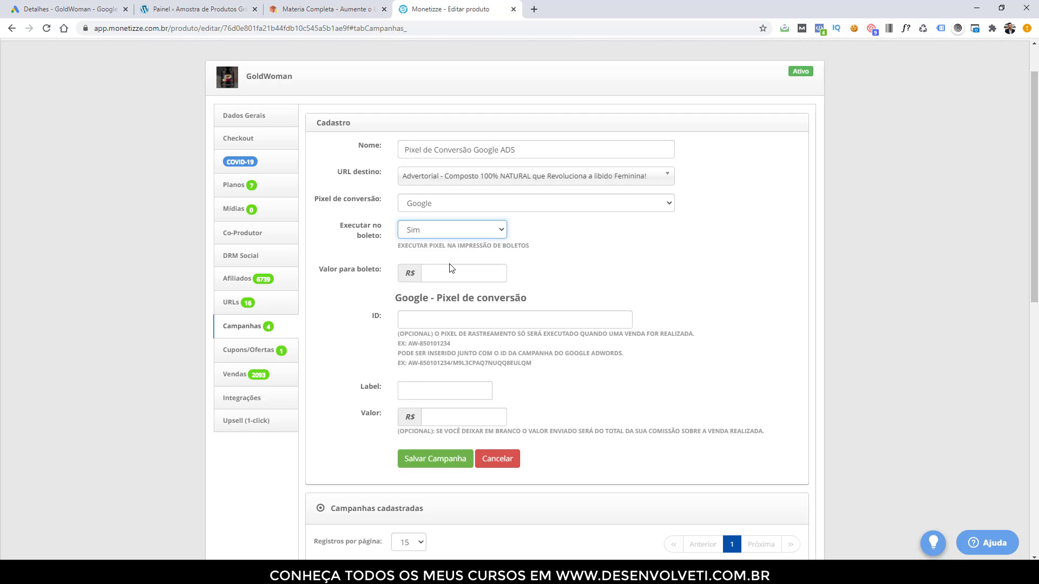
Copy the AW conversion ID from the Google Ads global site tag into the Monetizze campaign's pixel ID.
click(104, 10)
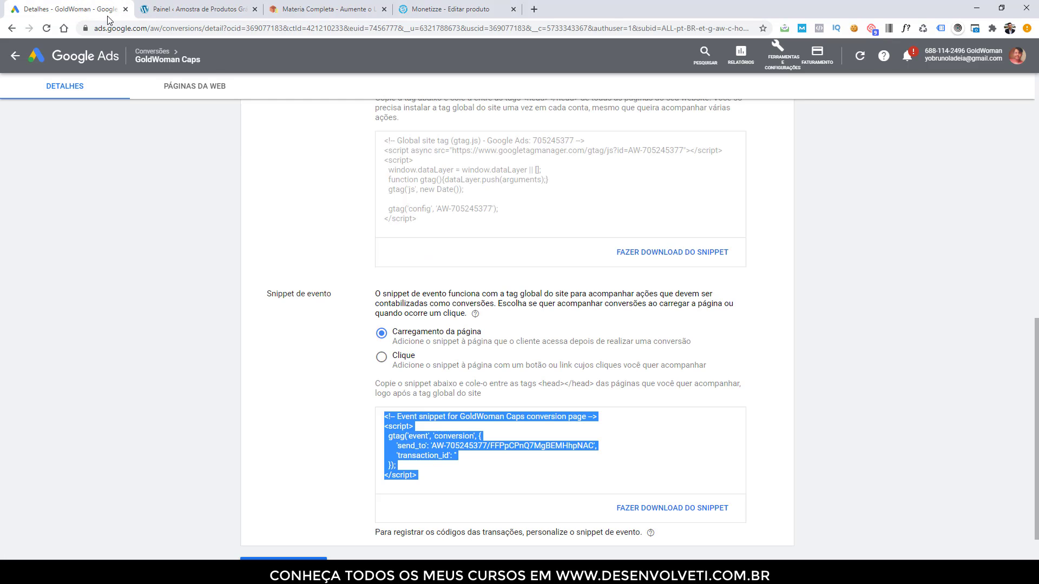
scroll(1003, 341, up, 2)
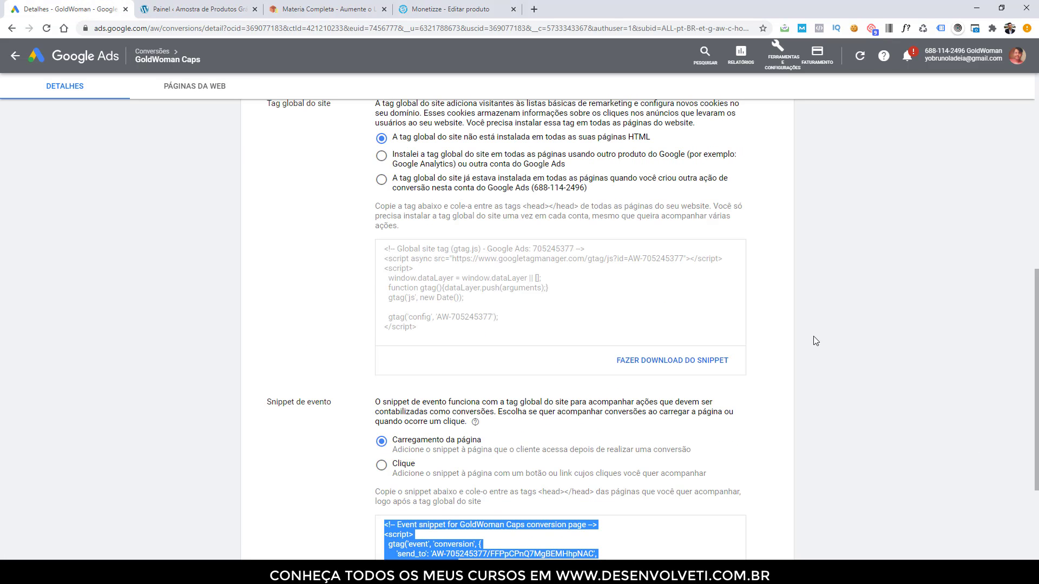
click(493, 317)
drag(492, 317, 438, 316)
key(ctrl+c)
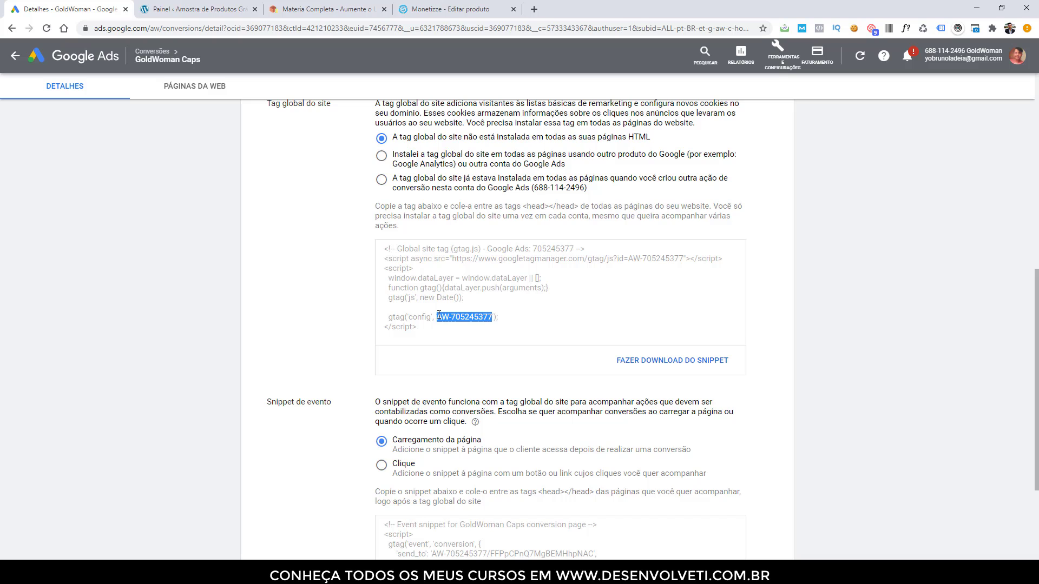
click(438, 315)
click(444, 9)
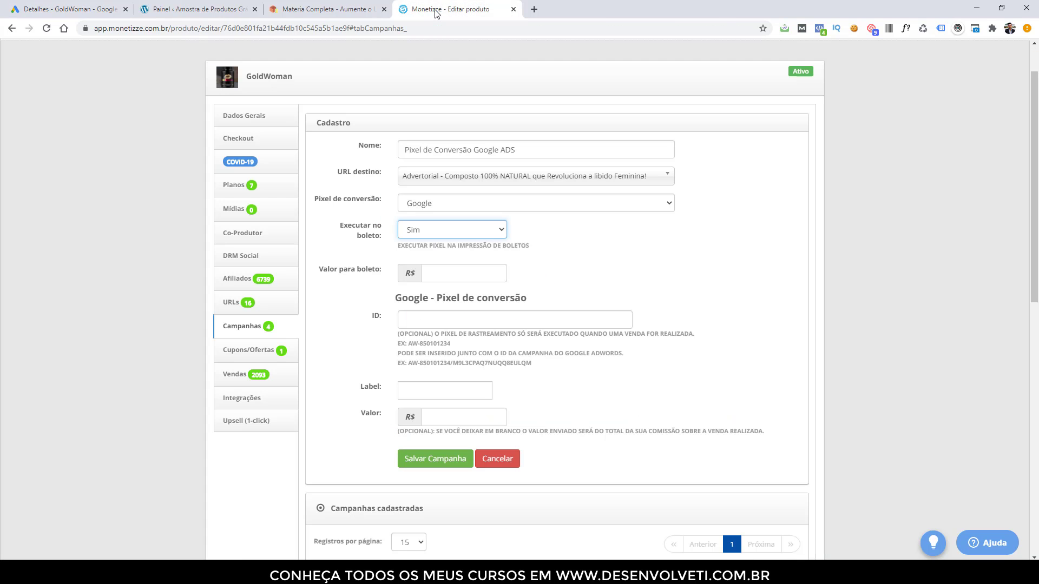
click(463, 319)
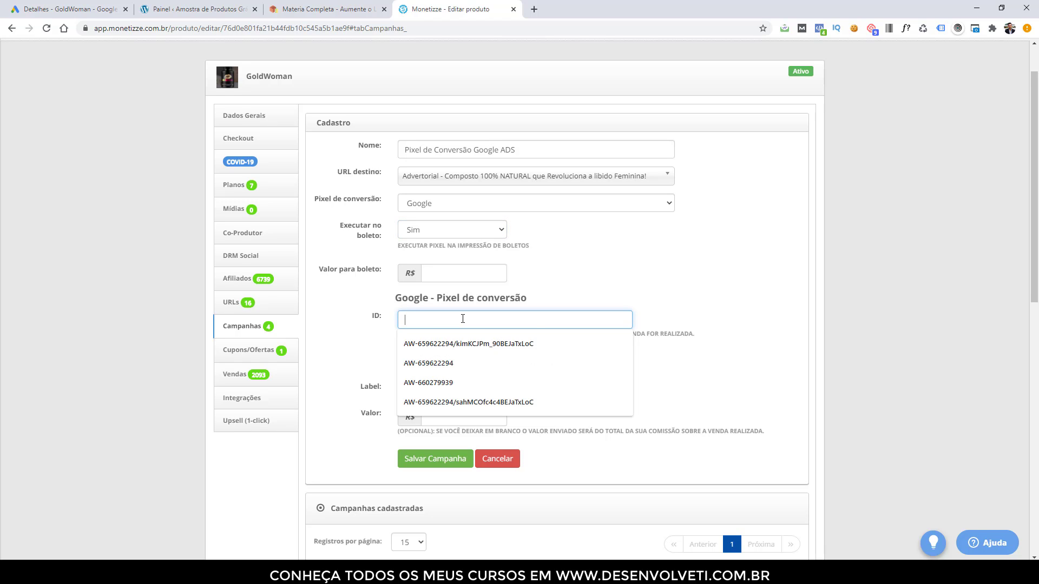
key(ctrl+v)
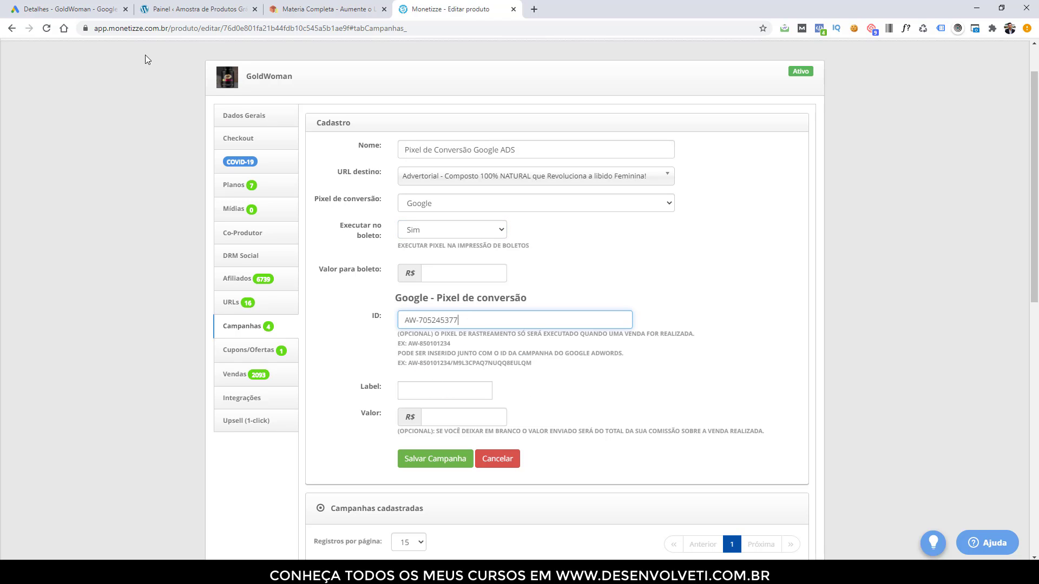
Copy the full send_to value from the Google Ads event snippet into the Monetizze pixel's label.
click(86, 11)
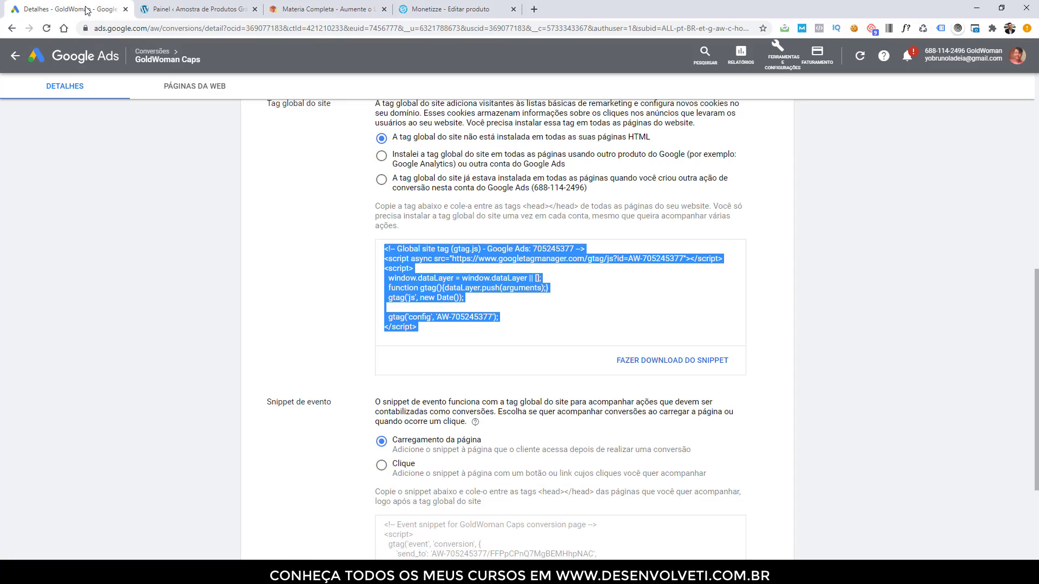
scroll(453, 377, down, 2)
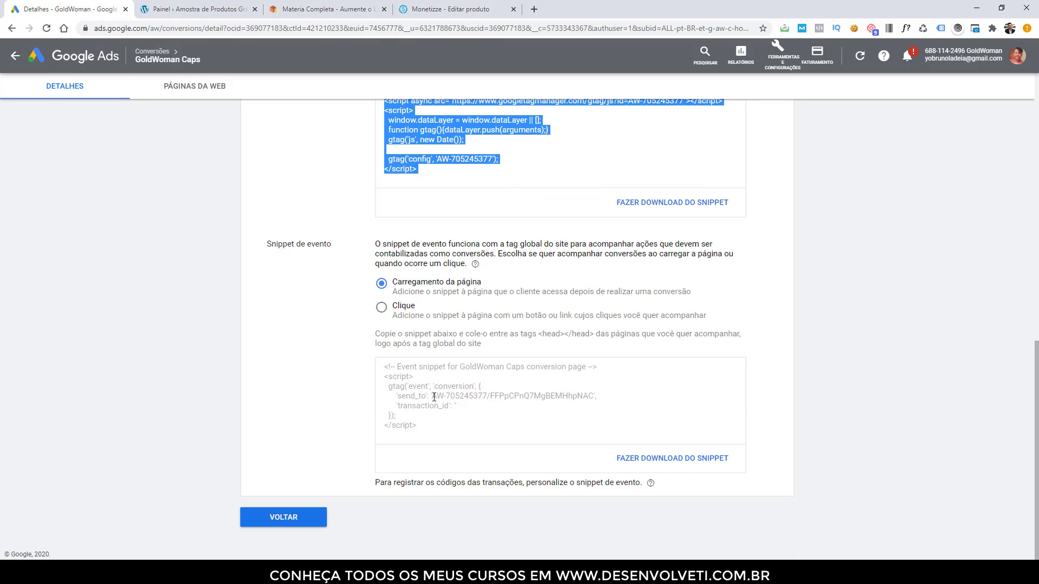
drag(432, 396, 593, 396)
click(476, 7)
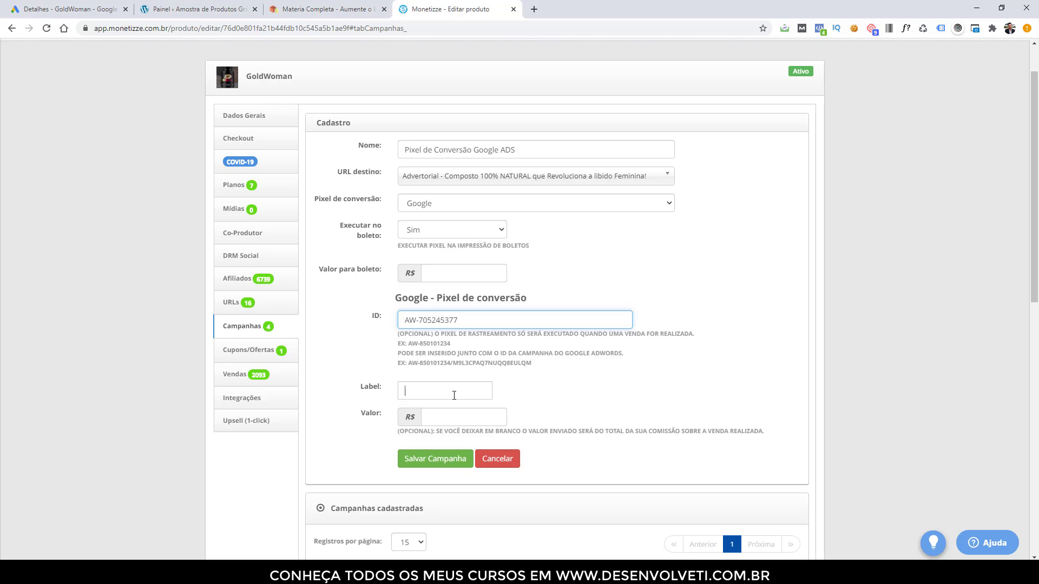
text(CPnQ7MgBEMHhpNAC)
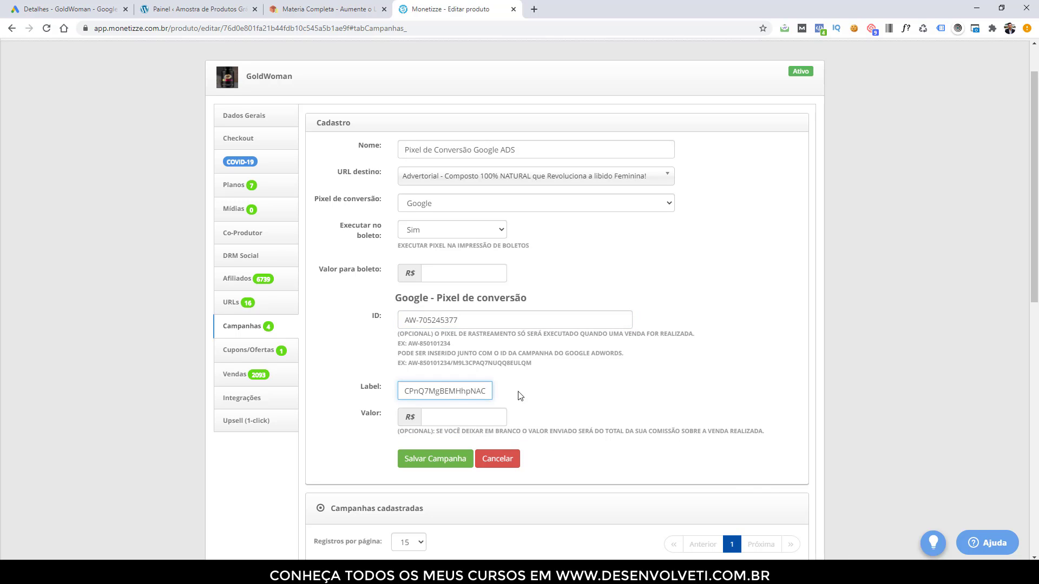
click(407, 320)
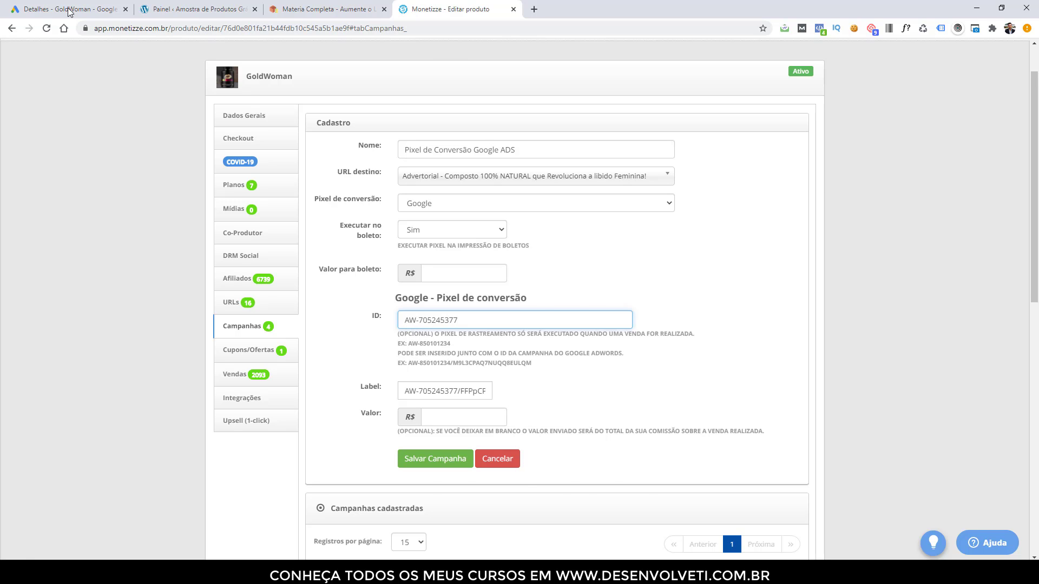
Recheck the pixel label against the Google Ads snippets, paste it again in Monetizze and save the campaign.
key(ctrl+1)
scroll(459, 282, up, 2)
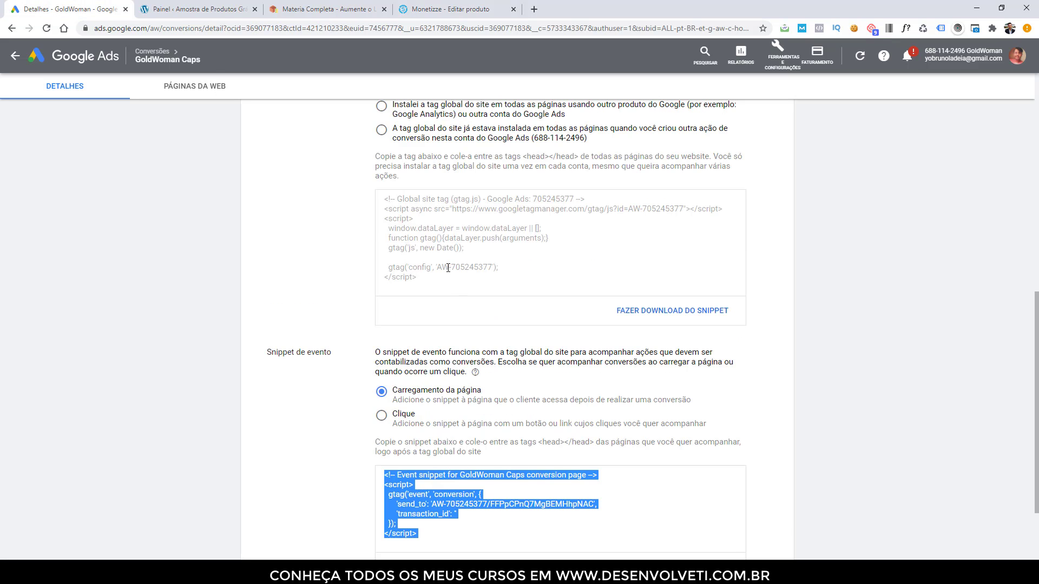
scroll(487, 348, down, 1)
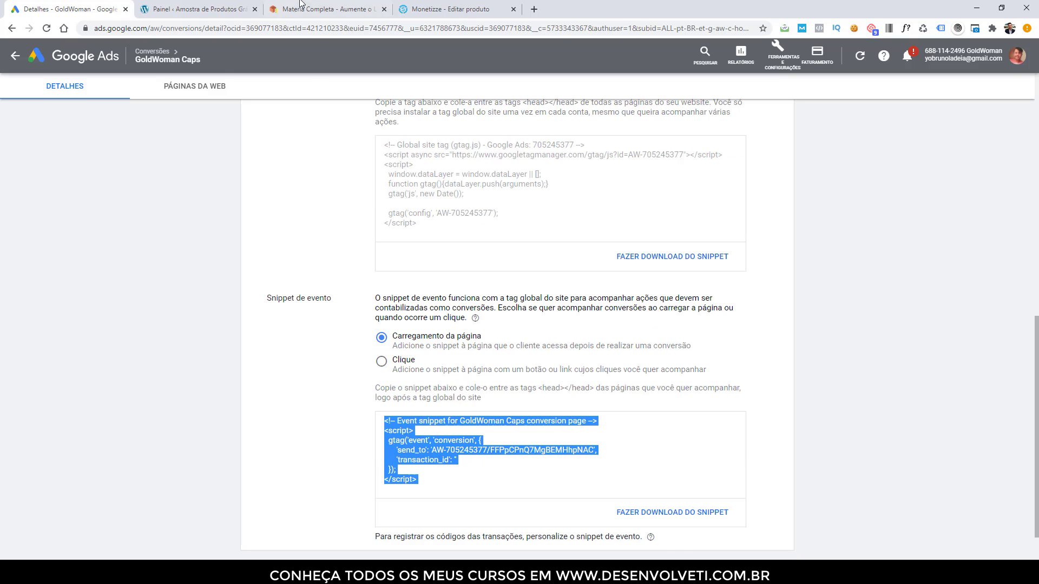
click(403, 8)
drag(404, 390, 502, 396)
key(ctrl+v)
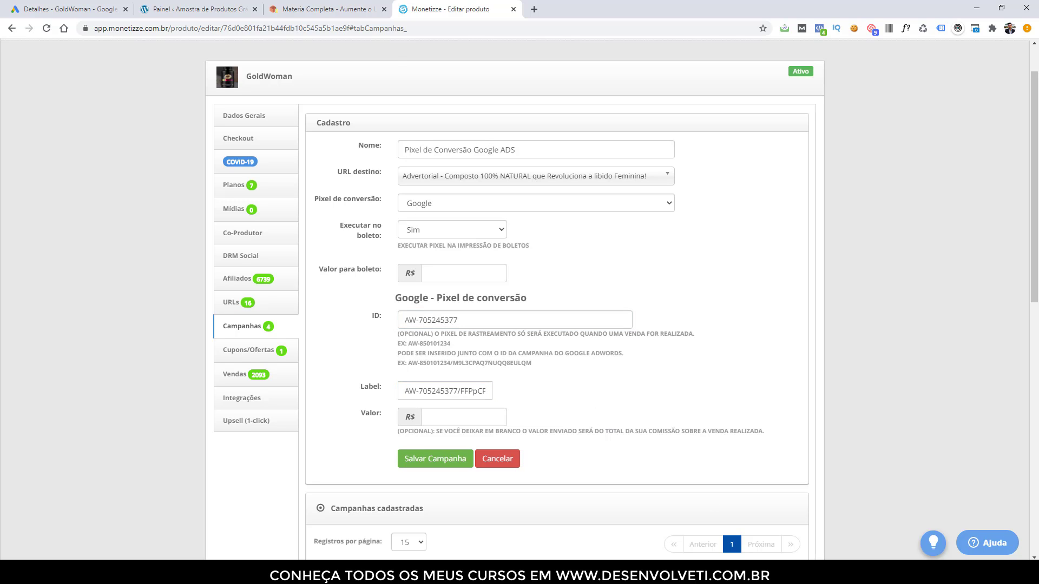
click(447, 461)
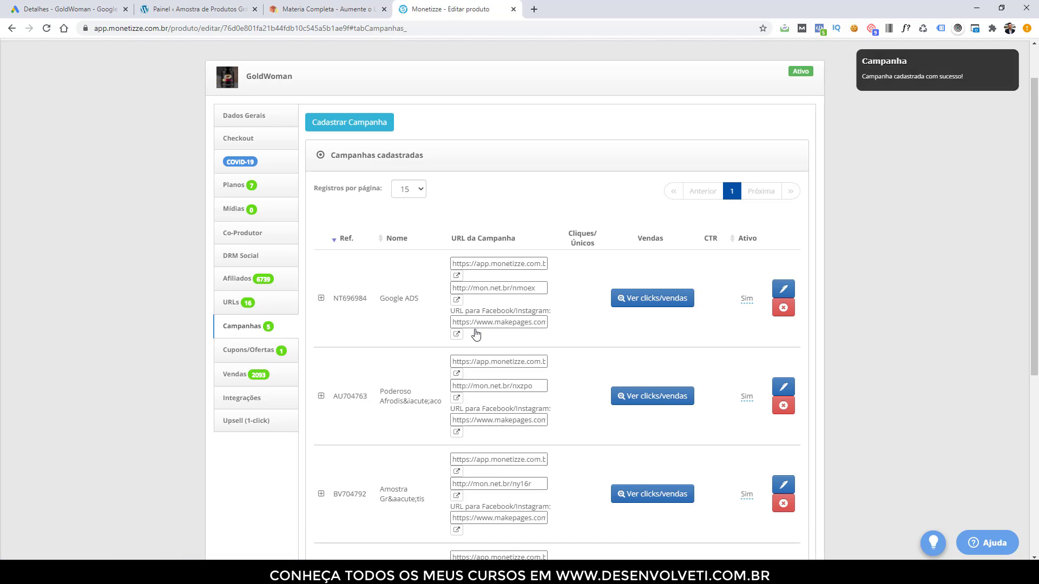
Copy the short mon.net.br URL of the "Pixel de Conversão Google ADS" campaign from the campaign list.
scroll(476, 333, down, 5)
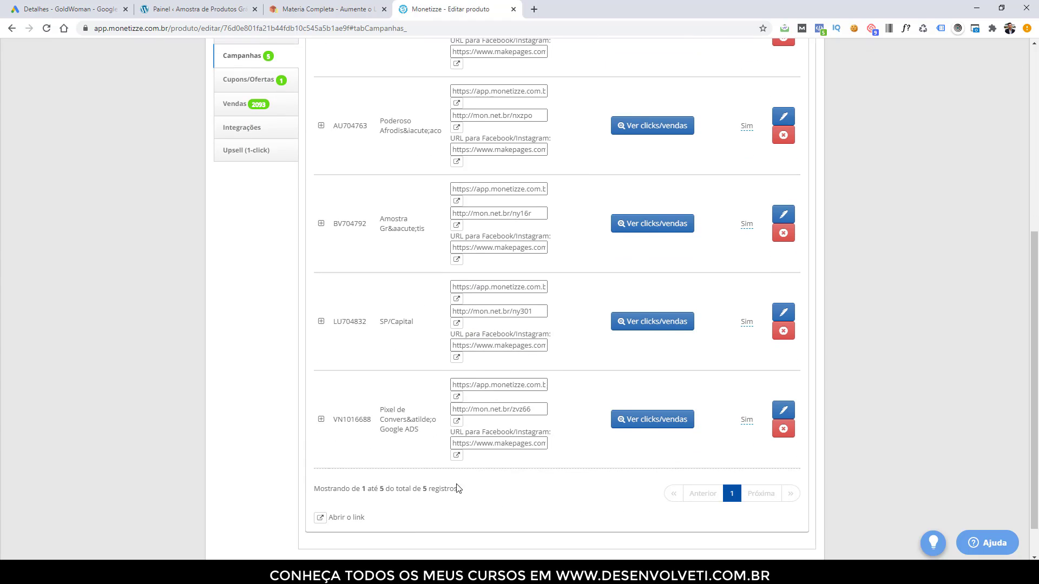
click(535, 410)
click(545, 408)
key(ctrl+c)
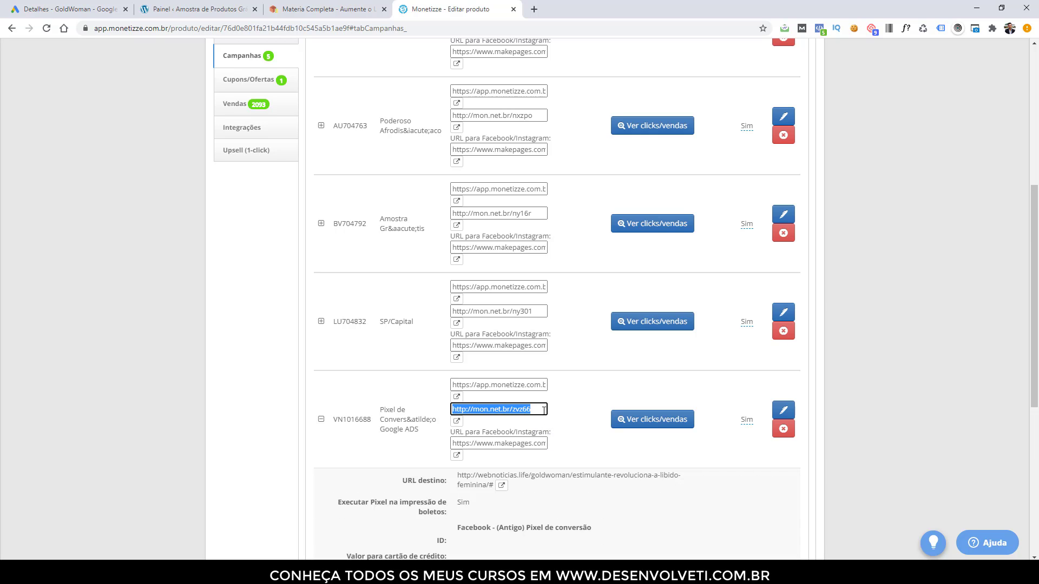
Open the WordPress landing page in Elementor and select the green "SIM! Eu Quero Saber Mais!" image for editing.
click(316, 14)
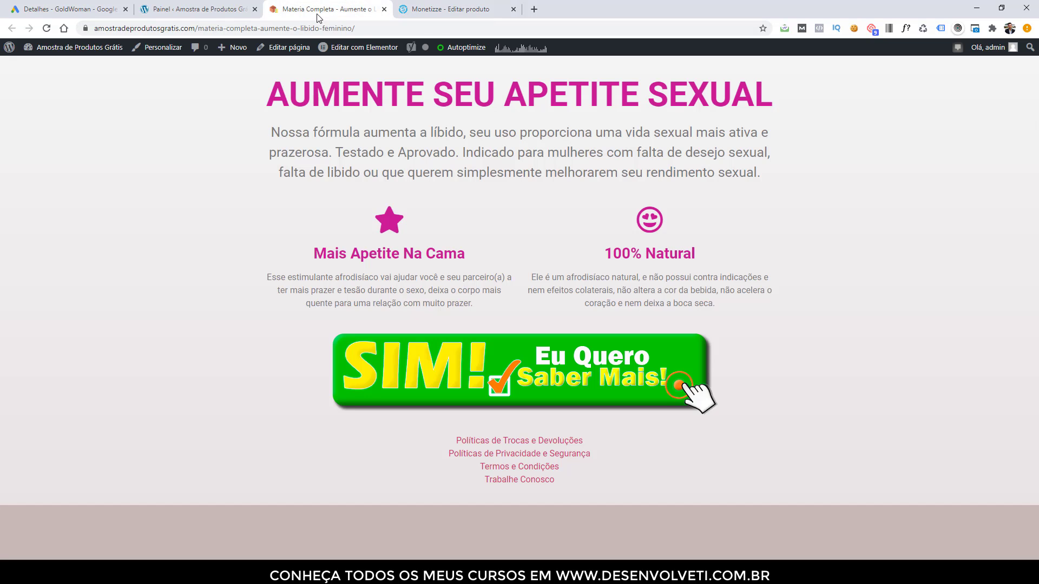
click(355, 54)
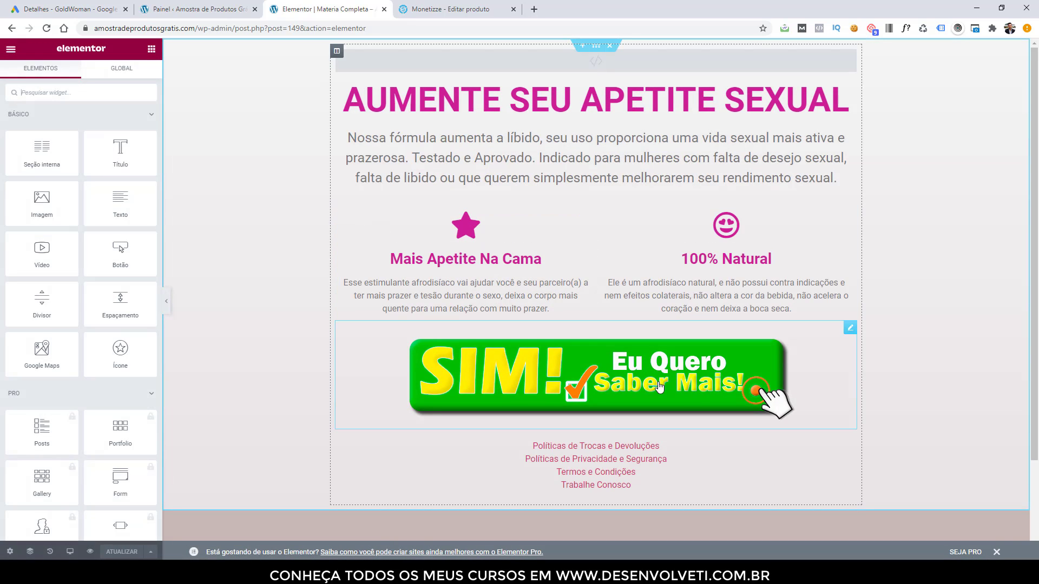
click(764, 373)
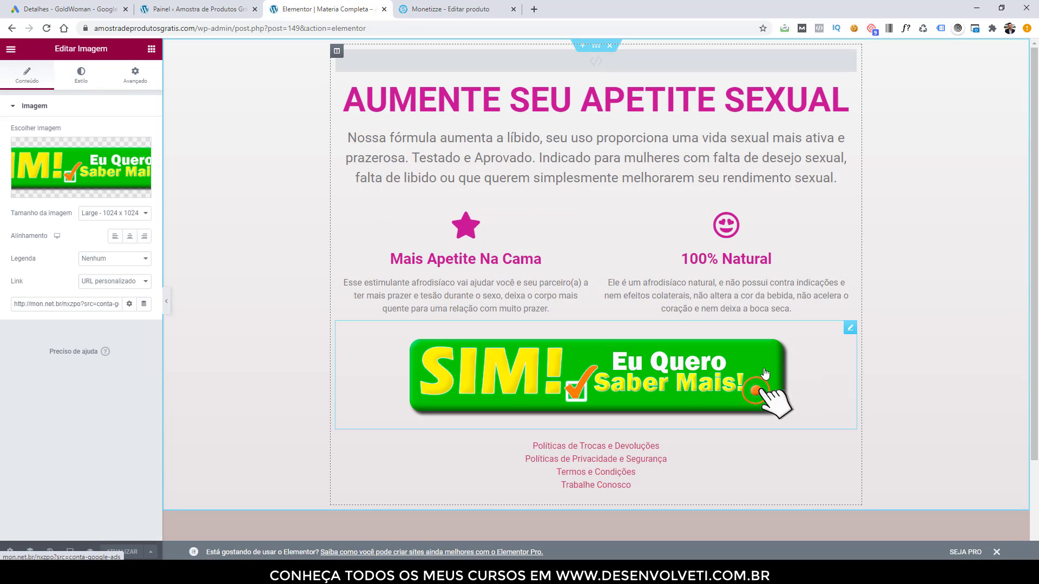
triple_click(94, 307)
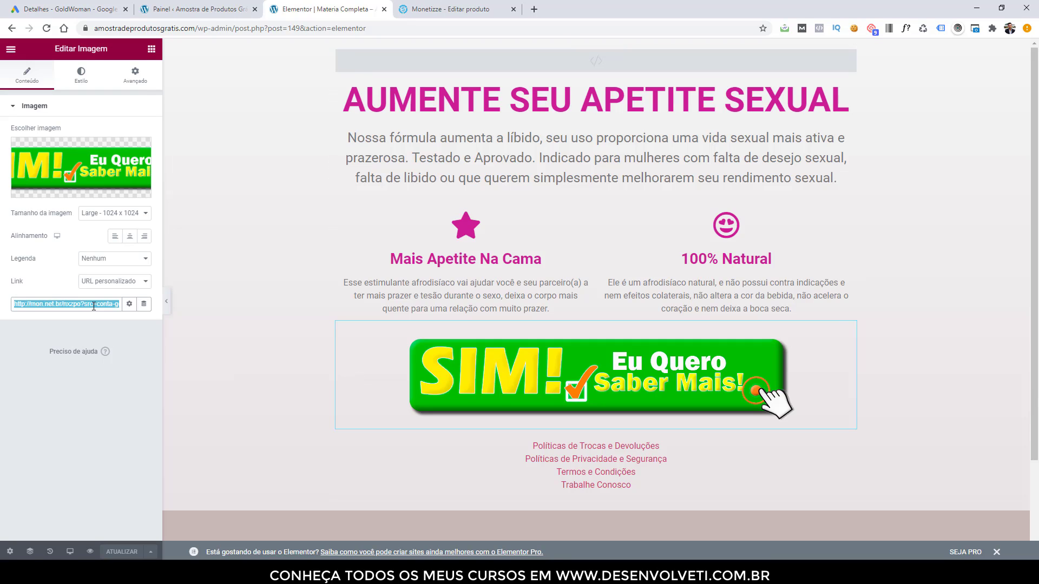
key(ctrl+v)
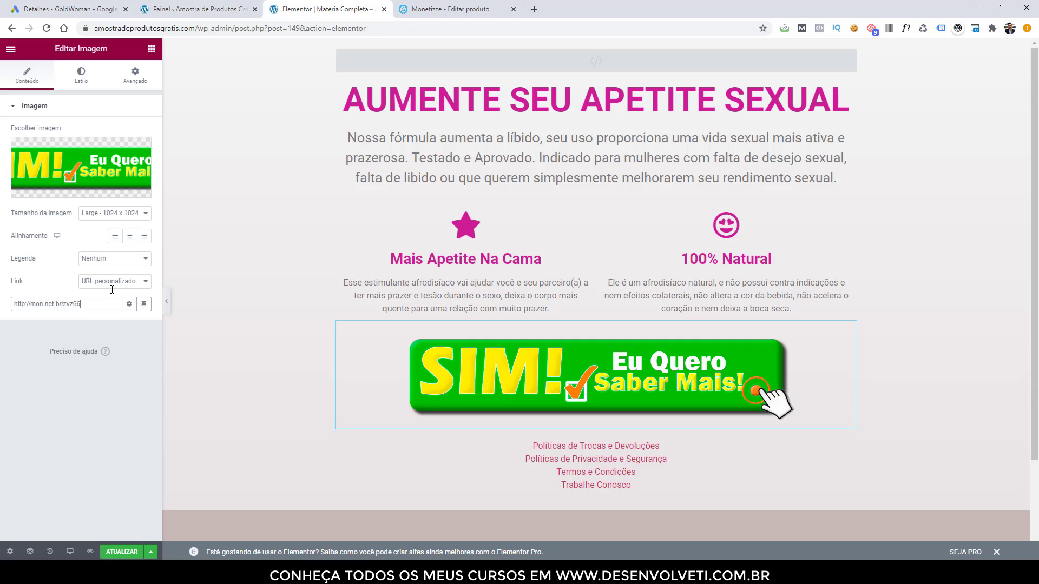
text(?src=c)
text(ampanha-google-ads-1)
click(123, 551)
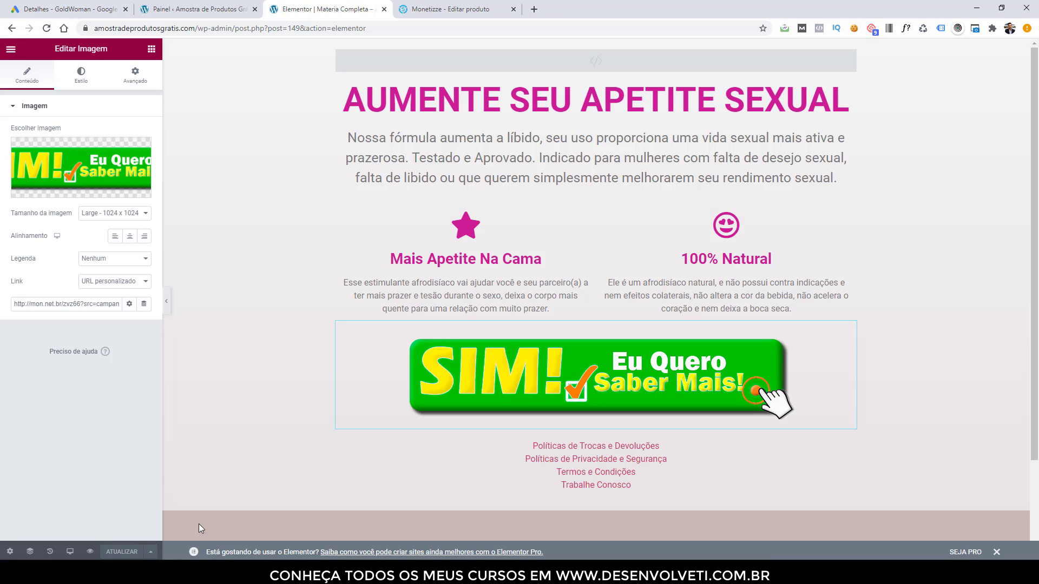
click(169, 298)
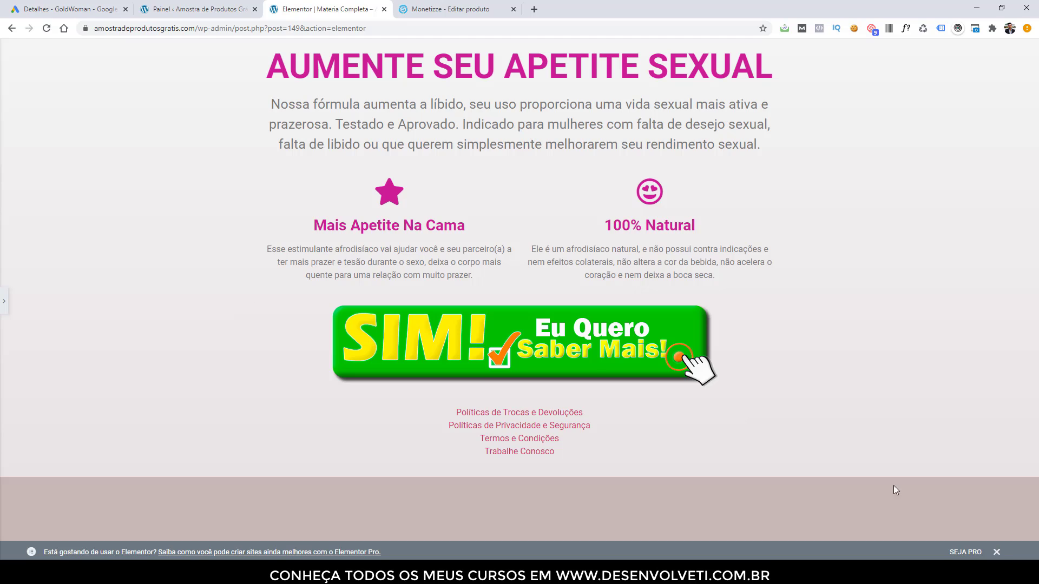
Dismiss the Elementor Pro notice and review the global site tag code on the Google Ads conversion page.
click(995, 552)
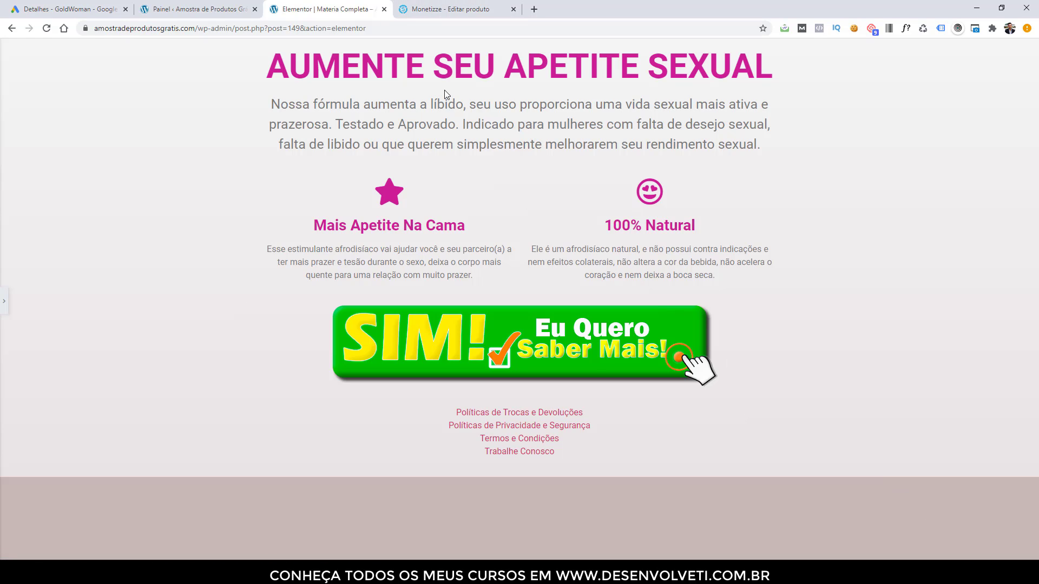
click(111, 10)
scroll(441, 312, up, 2)
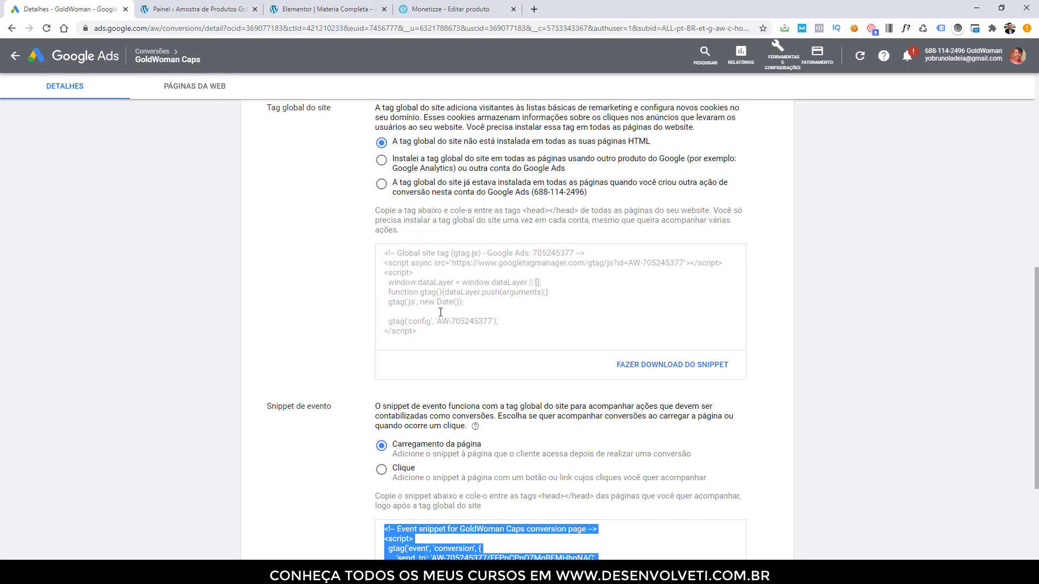
click(507, 317)
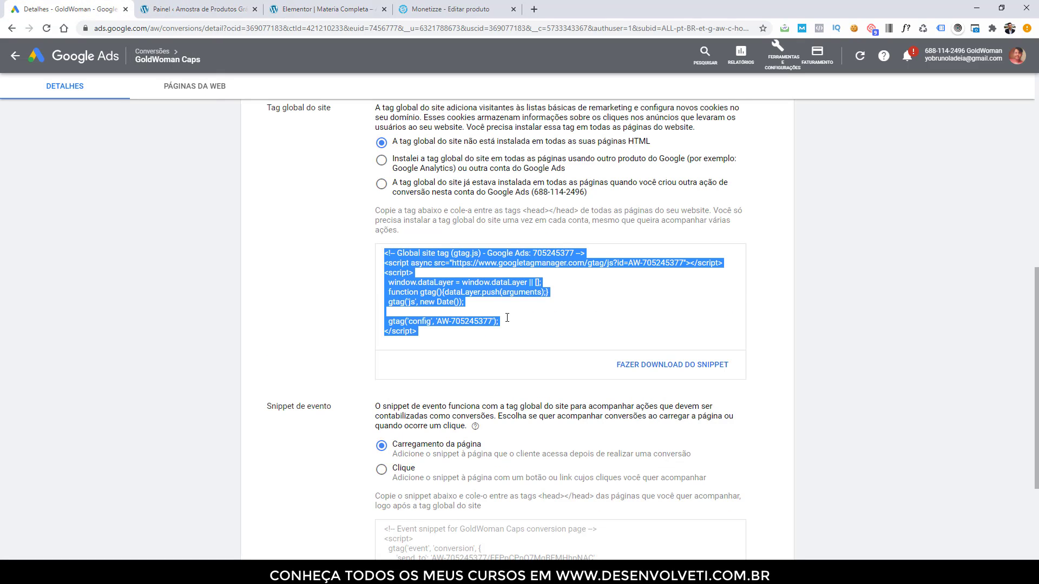
click(323, 10)
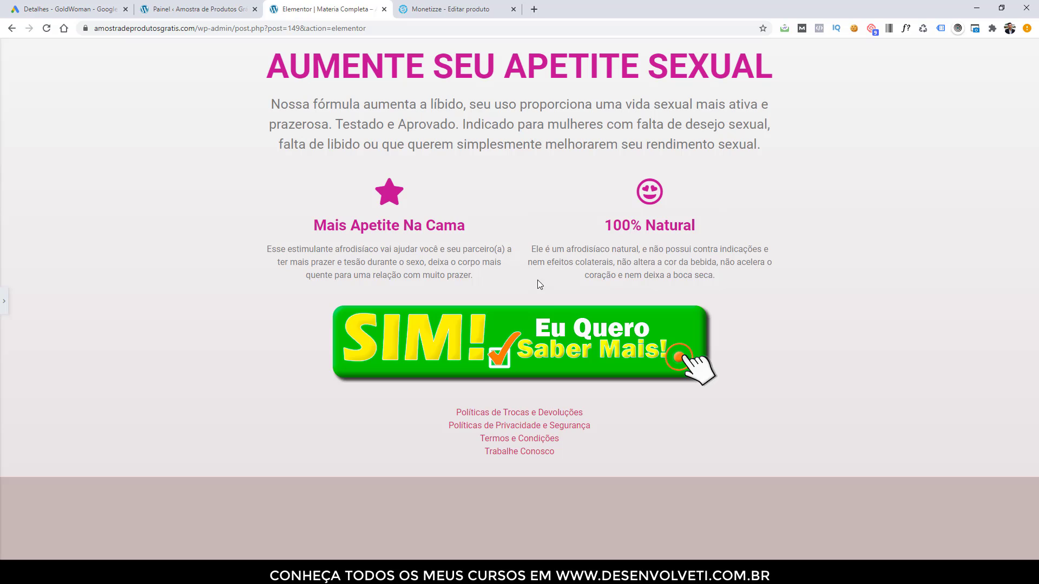
Open the add-new-plugin page in the WordPress dashboard and search the plugins for "tracking".
click(227, 15)
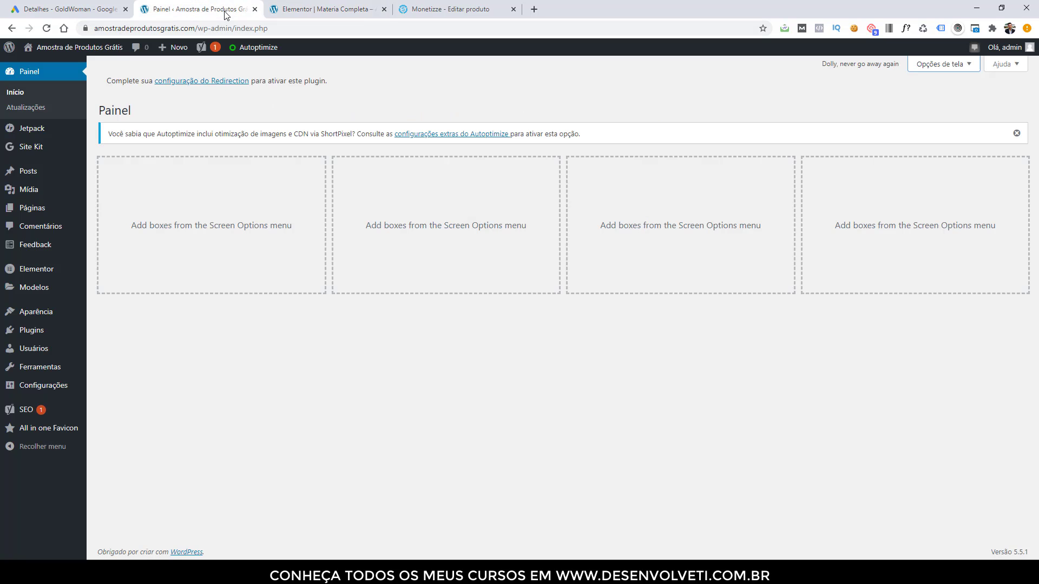
mouse_move(49, 331)
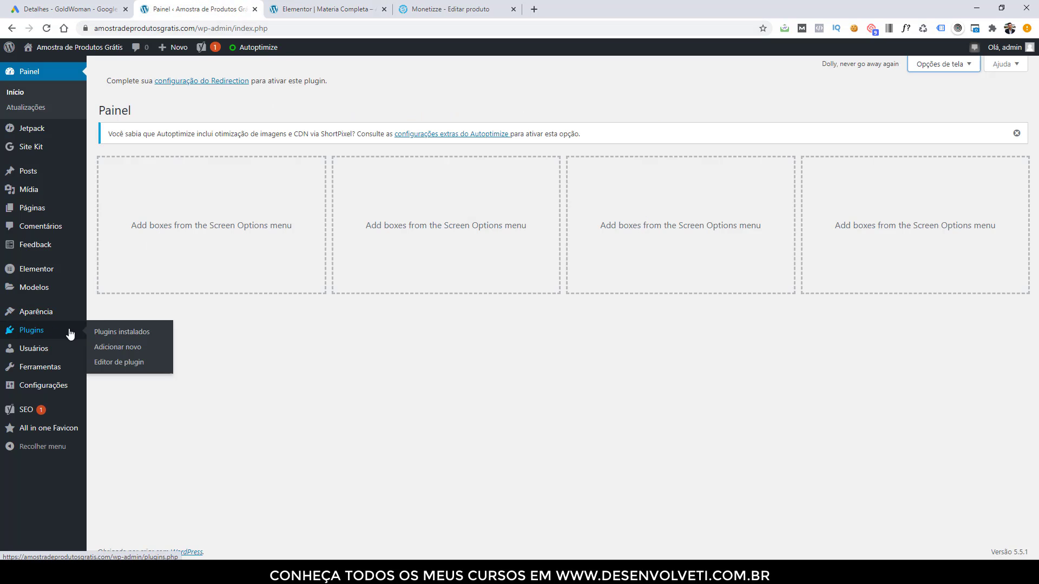
click(103, 346)
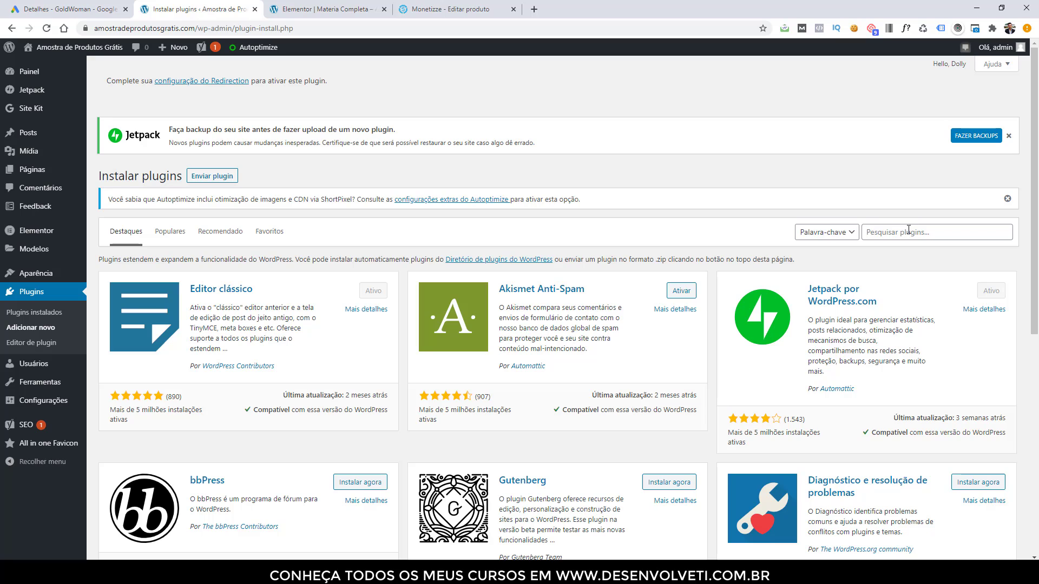
click(907, 229)
text(yt)
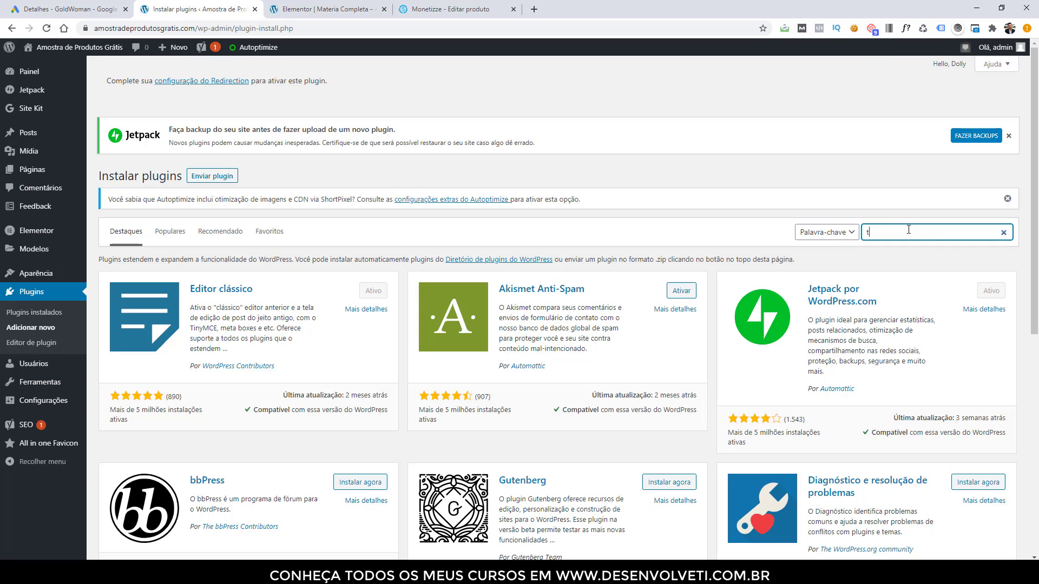
text(rac)
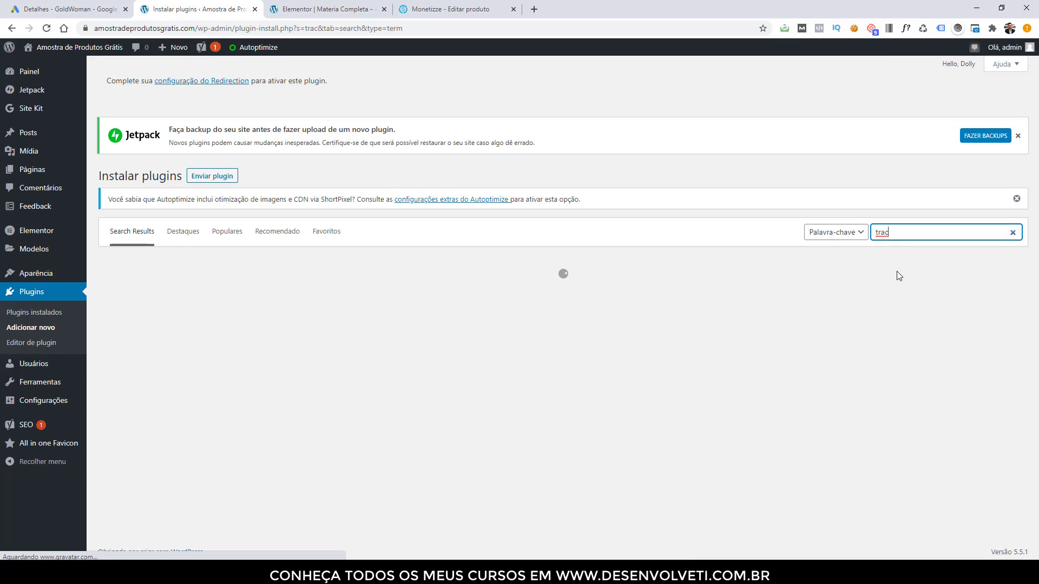
click(909, 234)
click(911, 274)
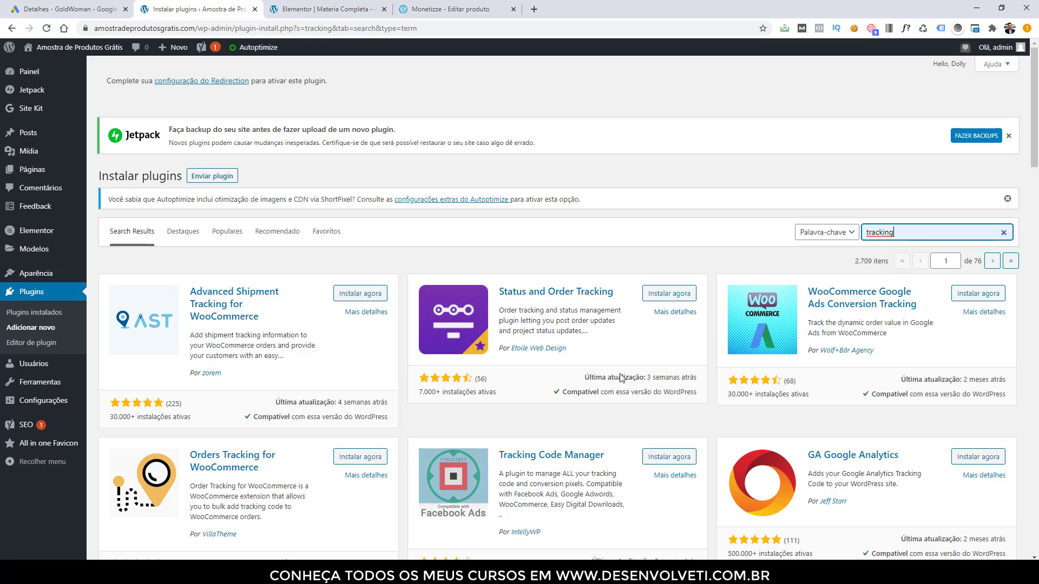
Install and activate the Tracking Code Manager plugin by IntellyWP.
scroll(600, 444, down, 2)
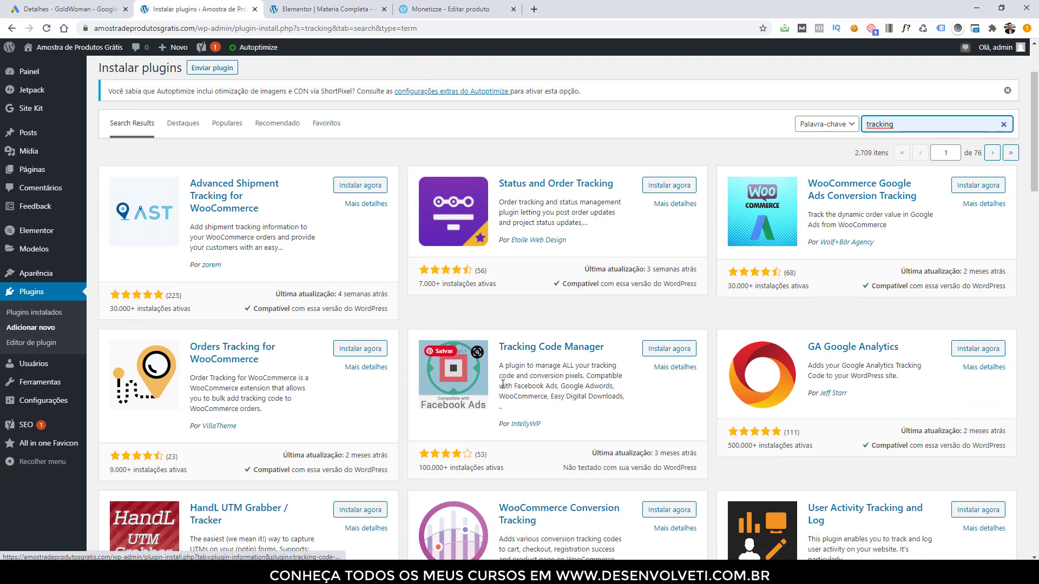
click(678, 352)
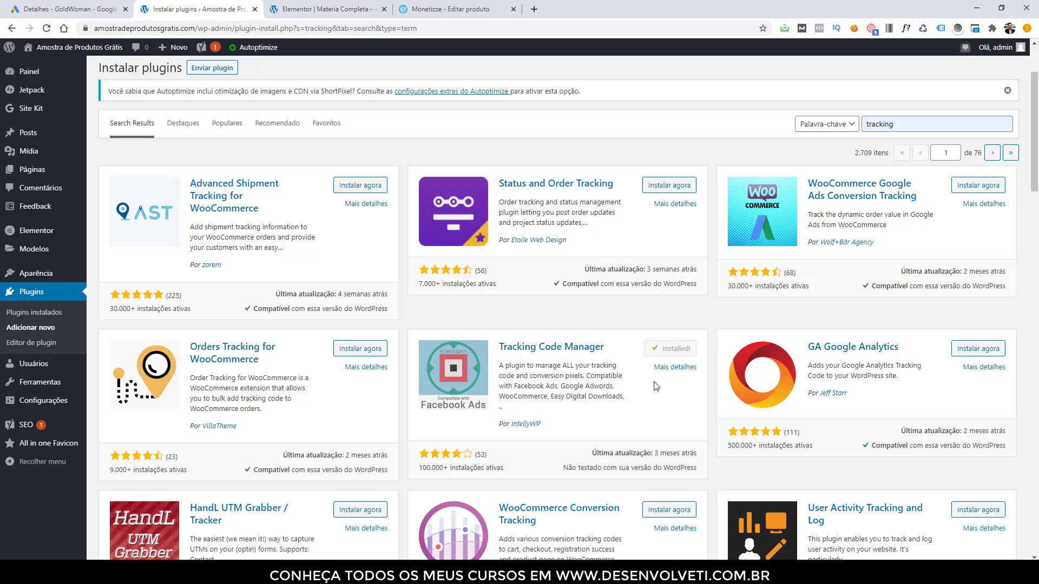
click(685, 355)
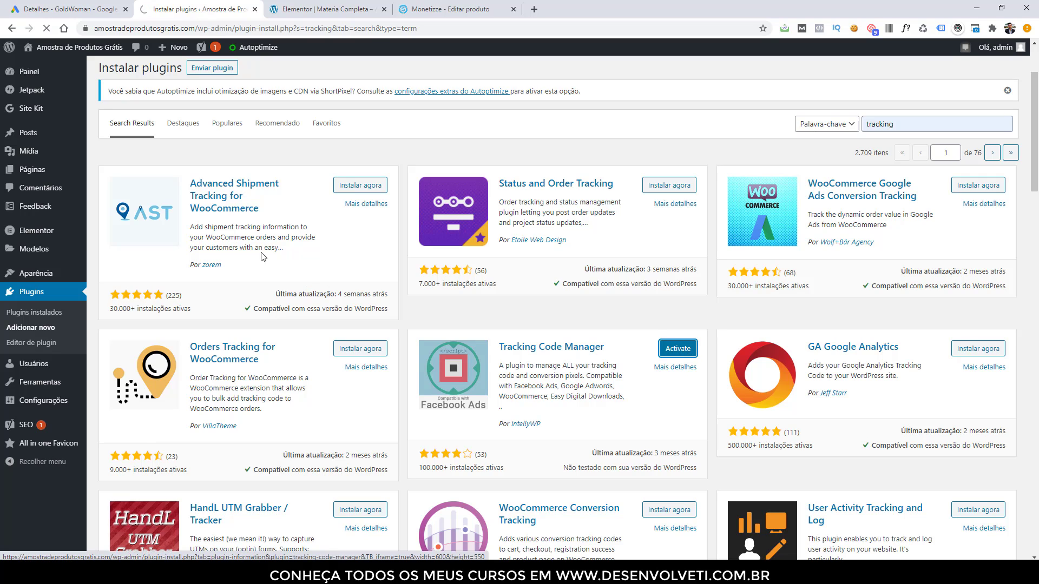
Switch to Google Ads, compare the global site tag with the event snippet and copy the full global site tag code.
click(76, 10)
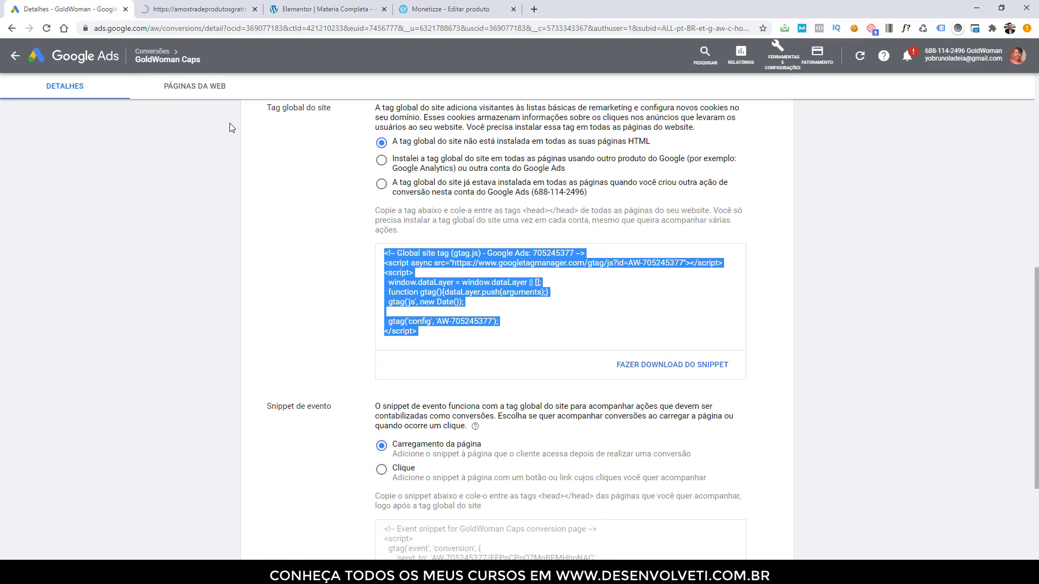
click(482, 329)
drag(419, 333, 381, 253)
scroll(395, 273, up, 2)
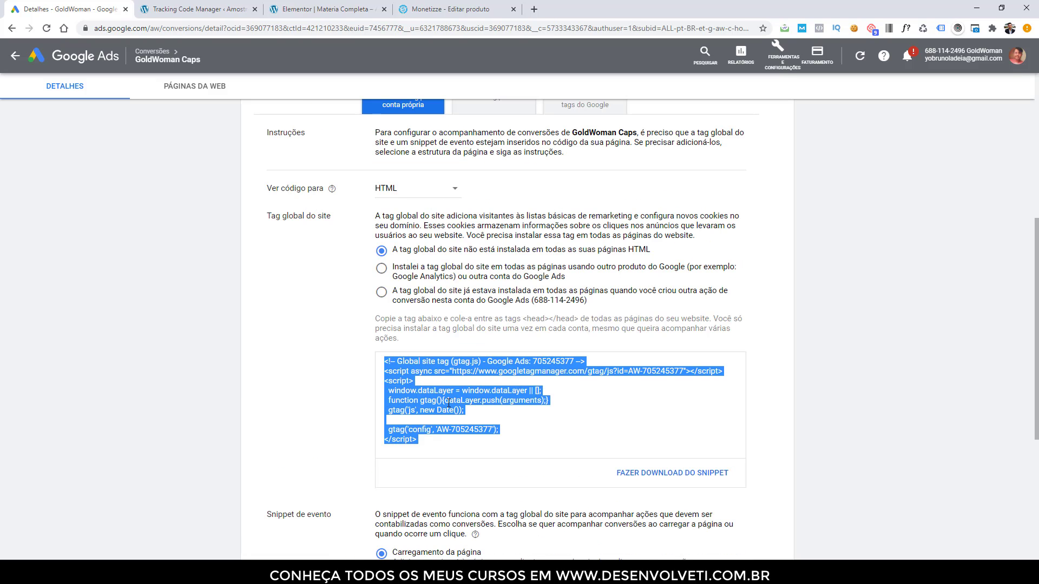
scroll(487, 457, down, 3)
click(503, 525)
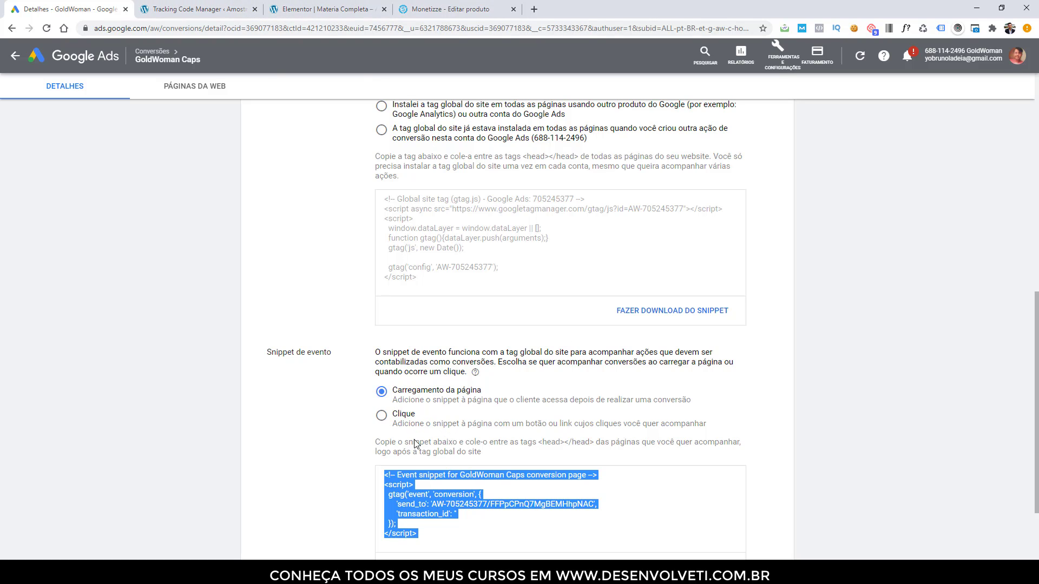
click(466, 278)
key(ctrl+c)
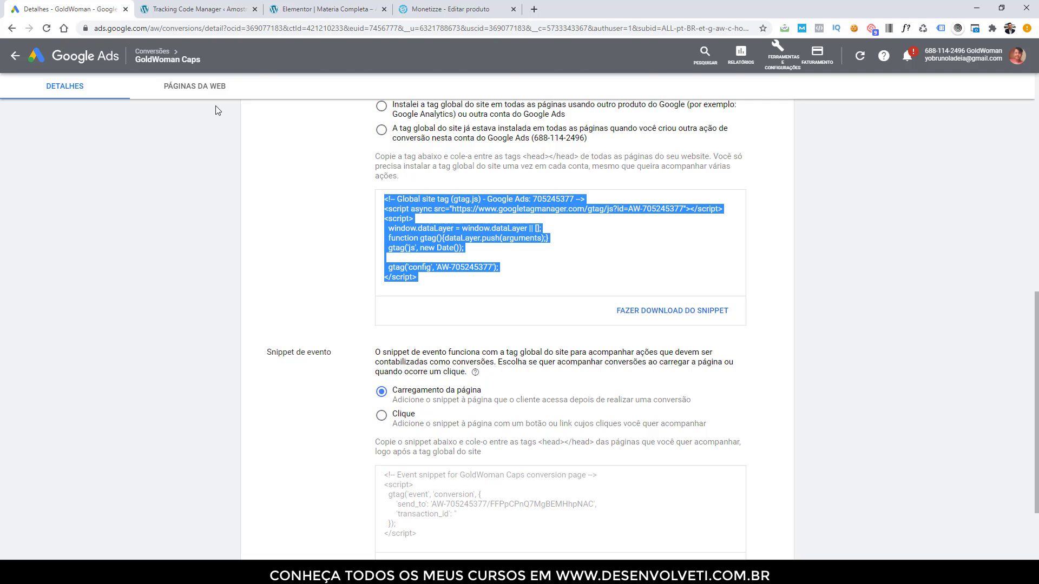
Return to Tracking Code Manager in WordPress and start creating a new tracking code.
click(311, 11)
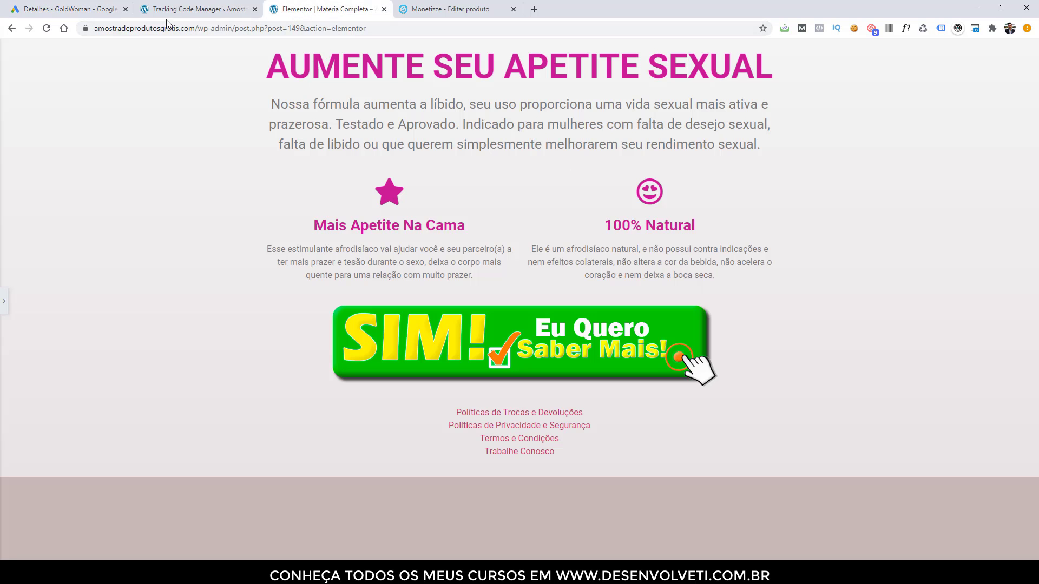
click(184, 17)
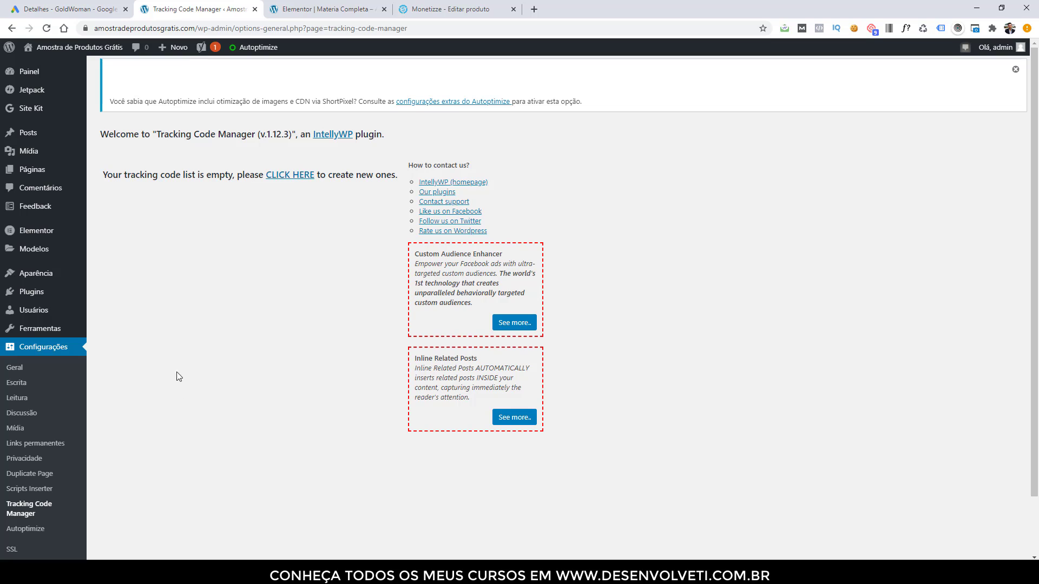
click(306, 178)
right_click(306, 180)
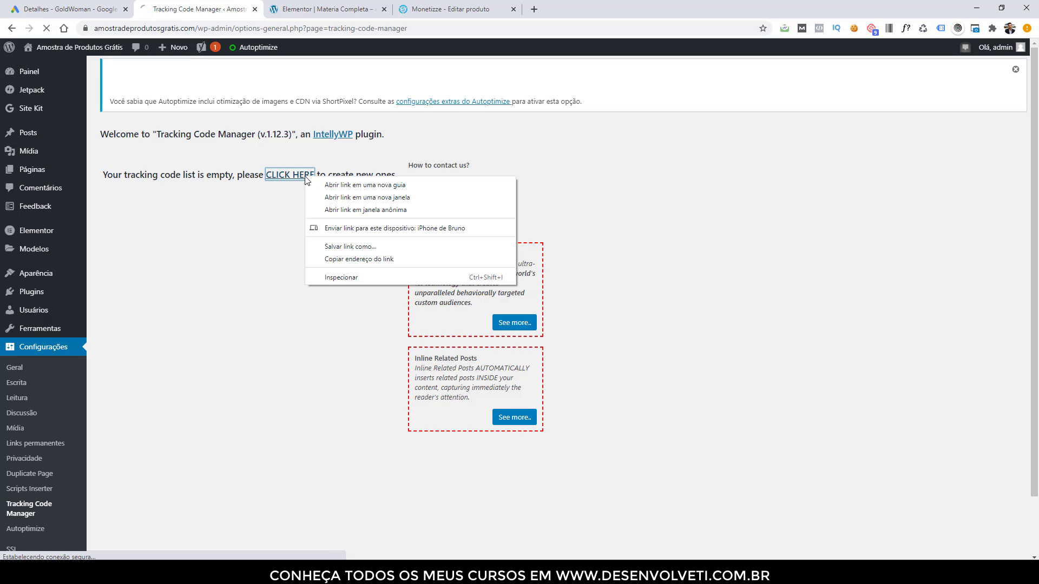
click(277, 250)
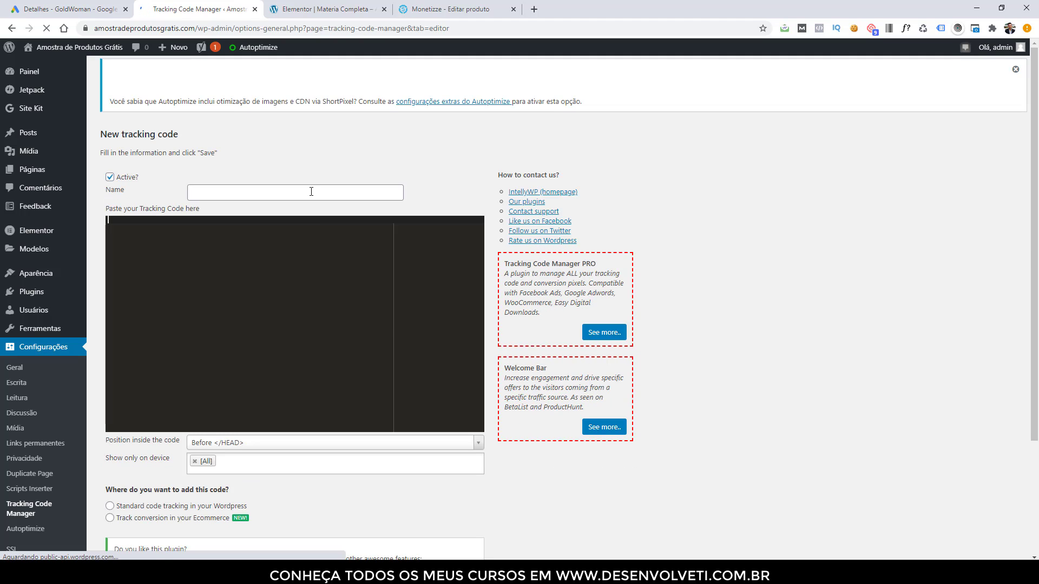
Name the tracking code "Campanha GoldWoman" and paste the copied global site tag as its code.
click(311, 191)
text(Campanha )
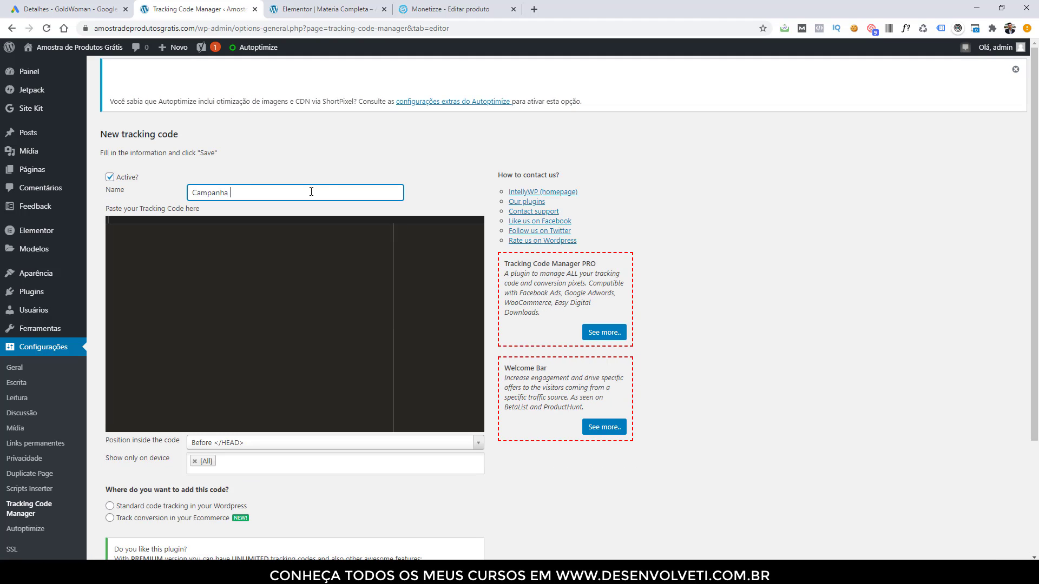
text(GoldWoman)
click(301, 244)
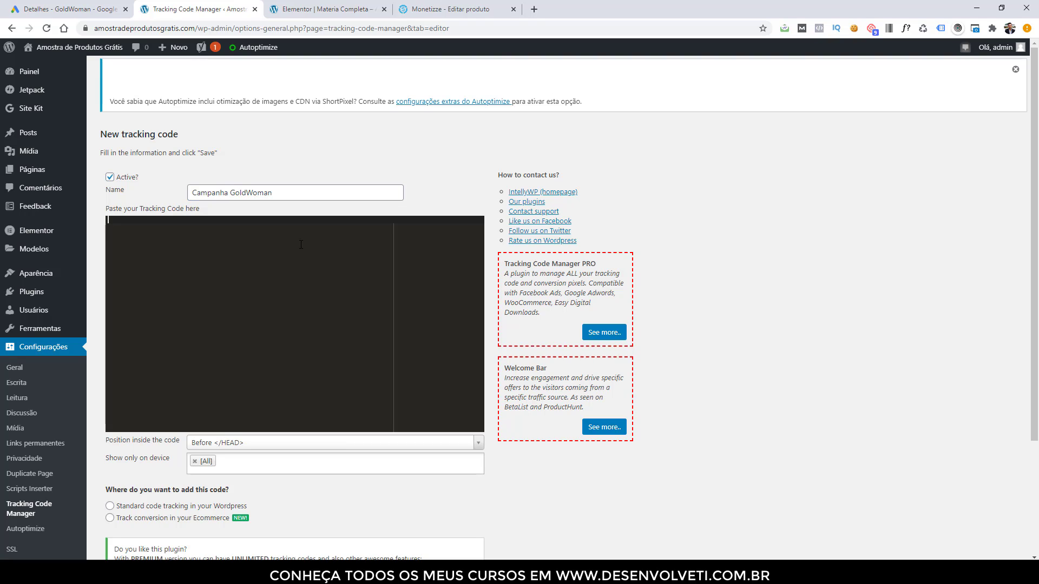
key(ctrl+v)
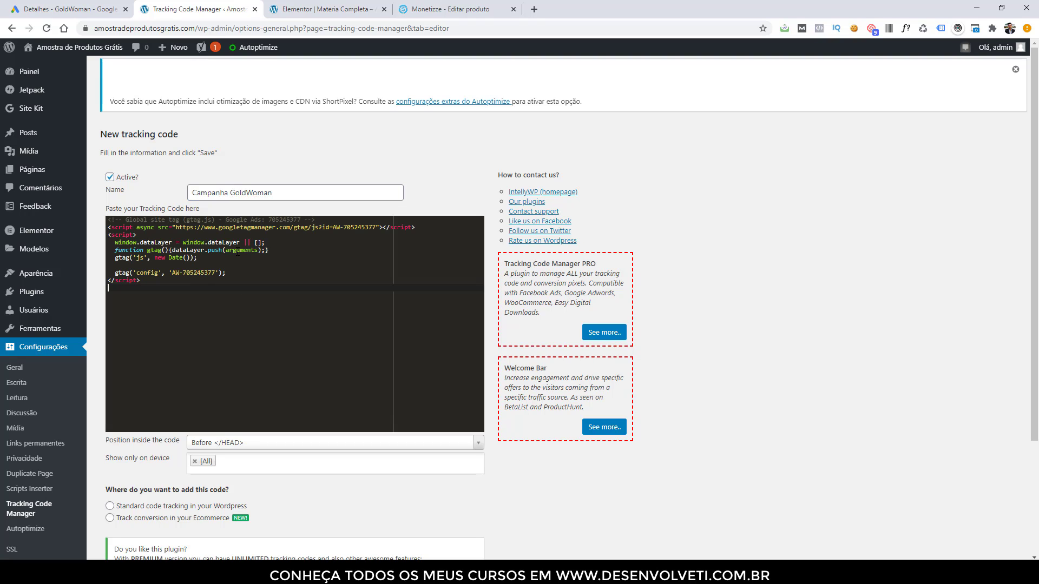
Set the code to standard WordPress tracking in specific pages or posts, and include posts of type "page".
scroll(305, 294, down, 2)
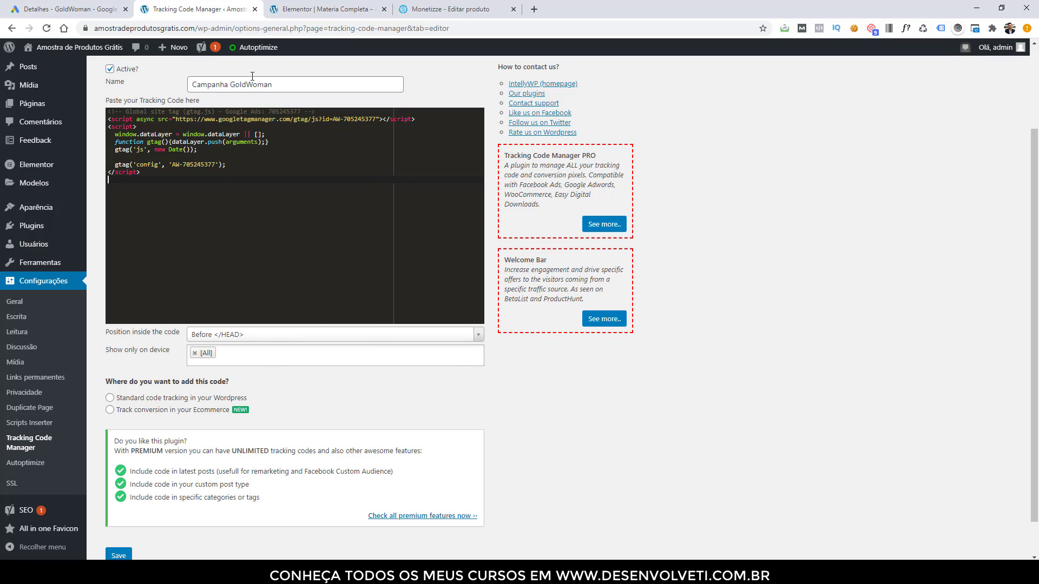
click(298, 9)
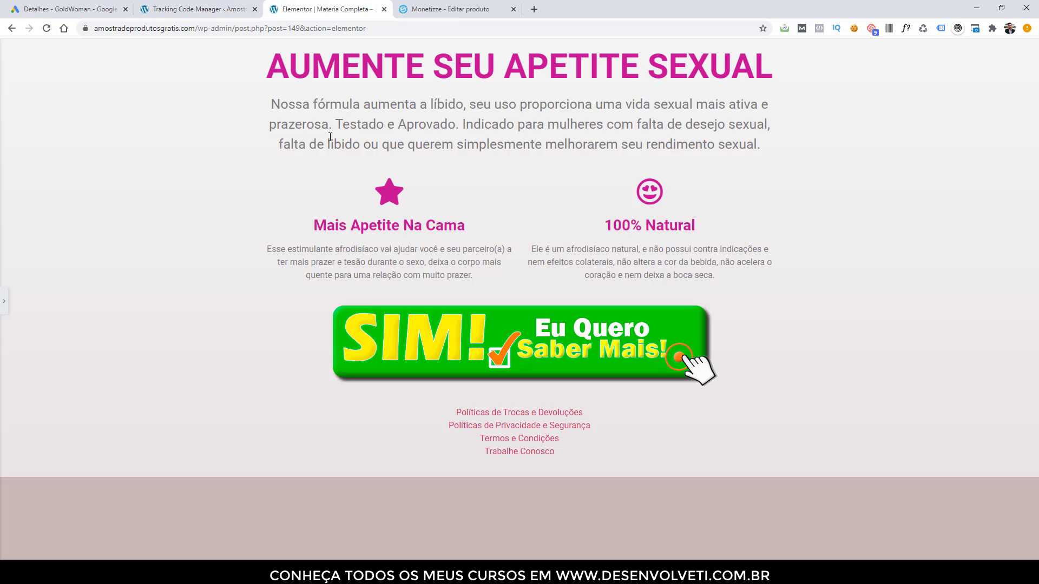
click(193, 10)
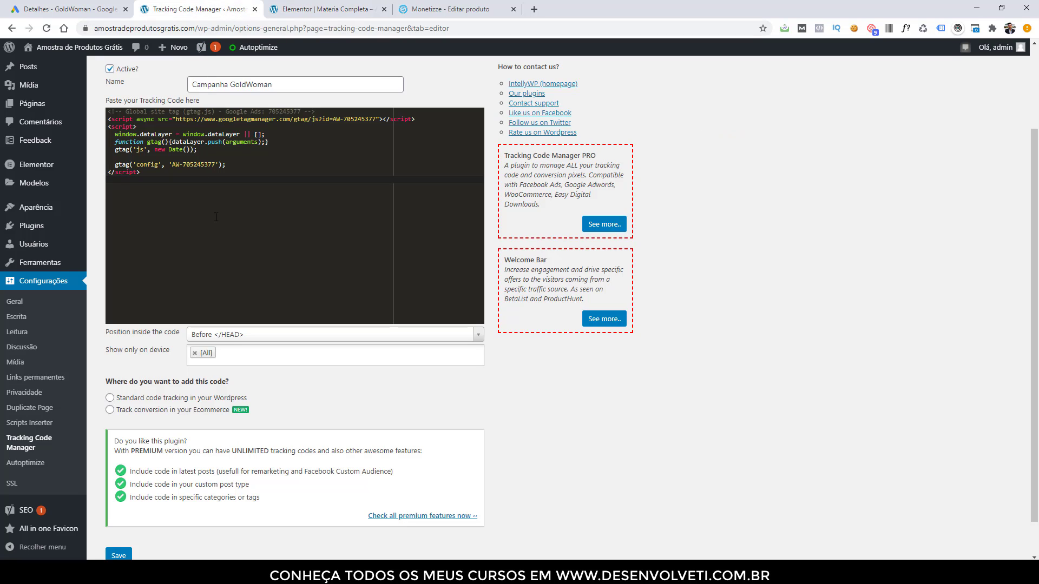
click(222, 401)
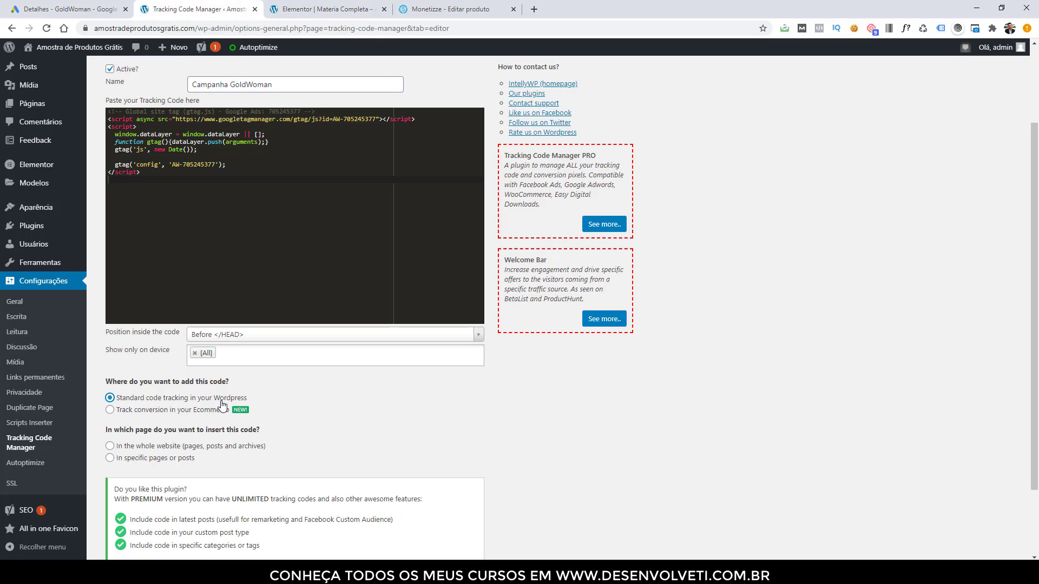
click(170, 460)
scroll(173, 466, down, 1)
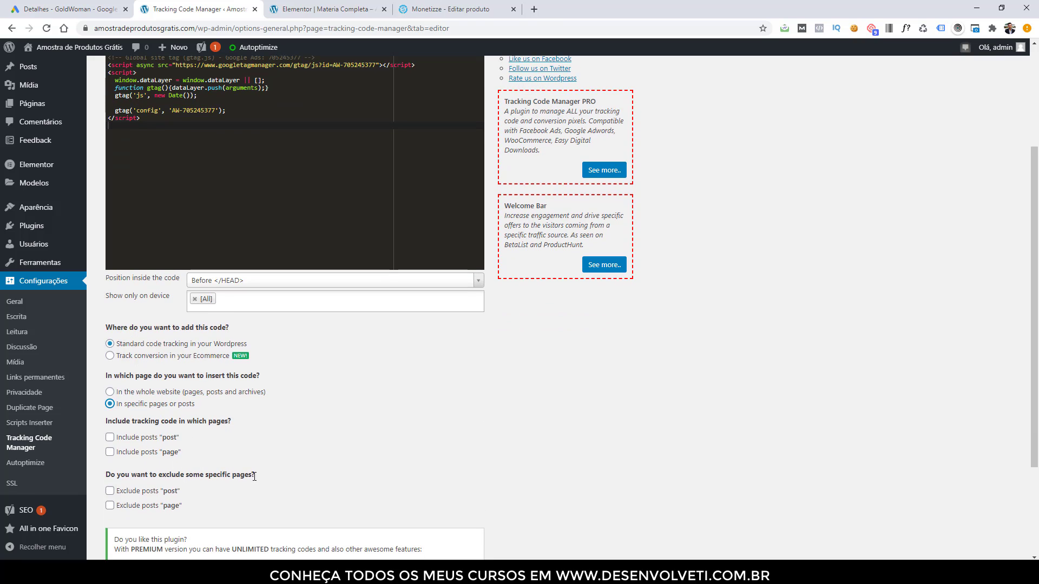
click(165, 454)
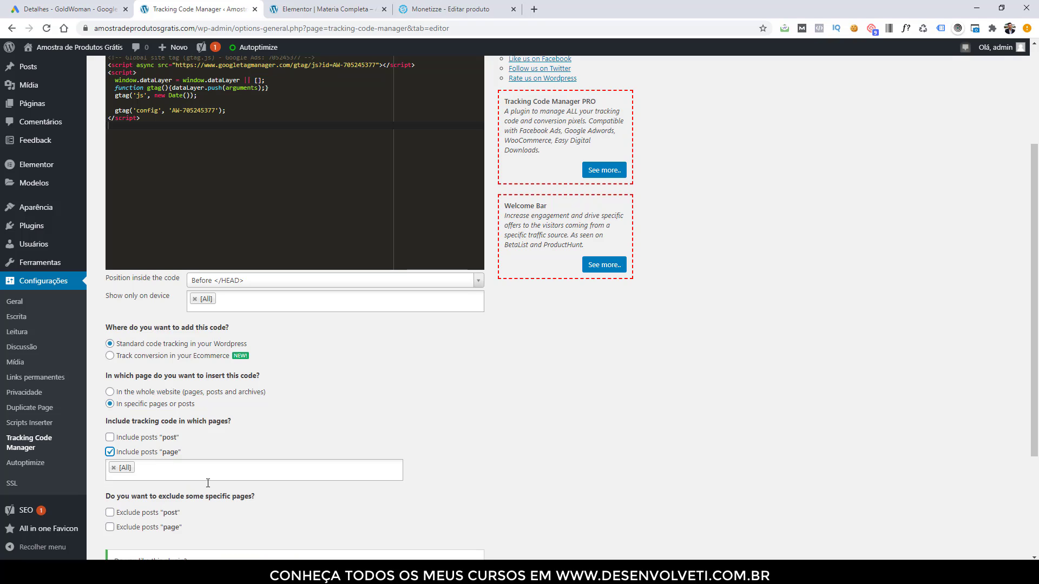
Replace the all-pages selection with the page "Materia Completa - Aumente o Libido Feminino" and save the tracking code.
click(114, 471)
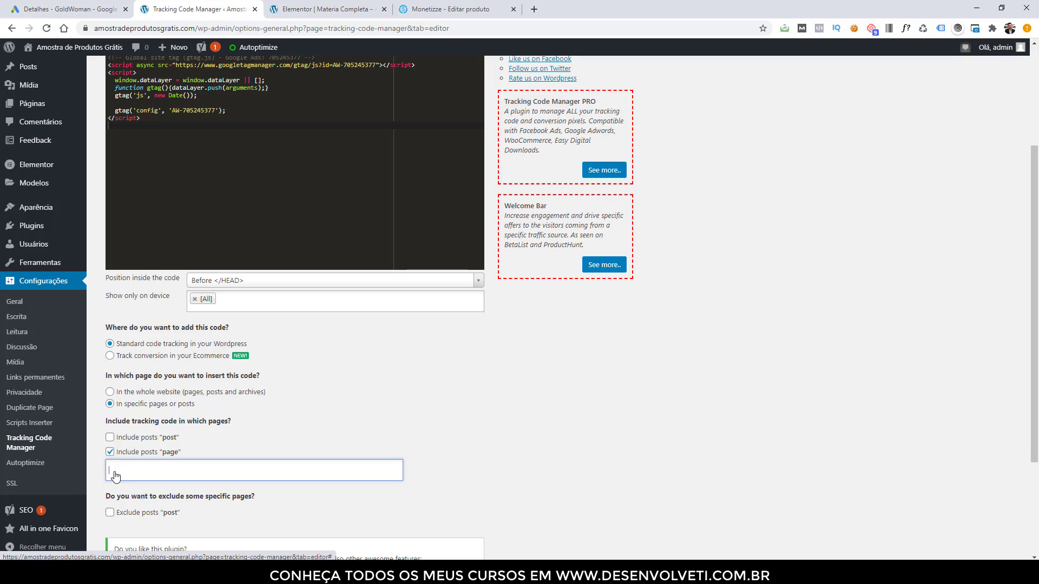
click(127, 472)
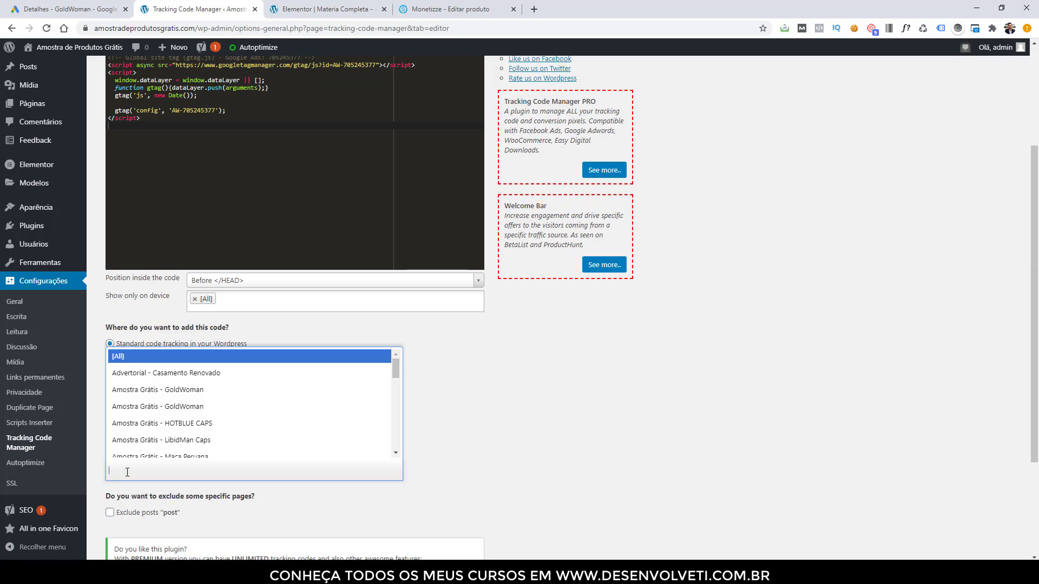
scroll(273, 435, down, 5)
scroll(272, 435, down, 3)
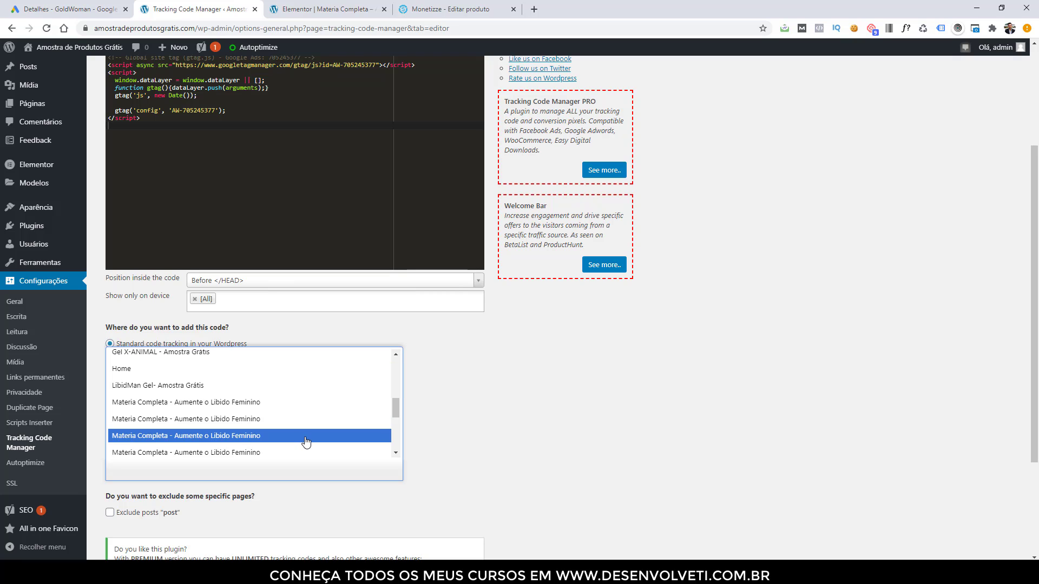
click(334, 10)
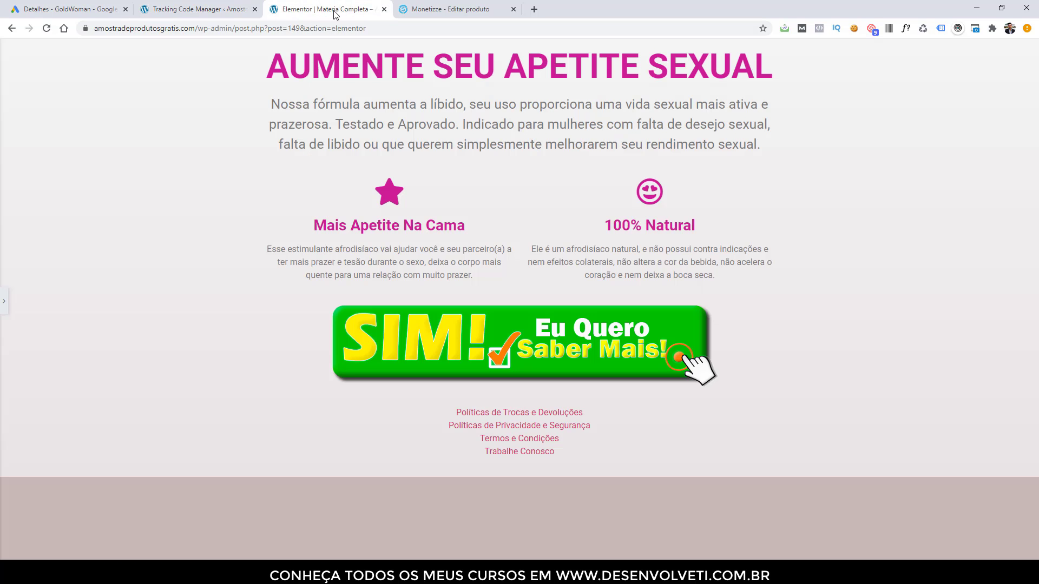
click(233, 9)
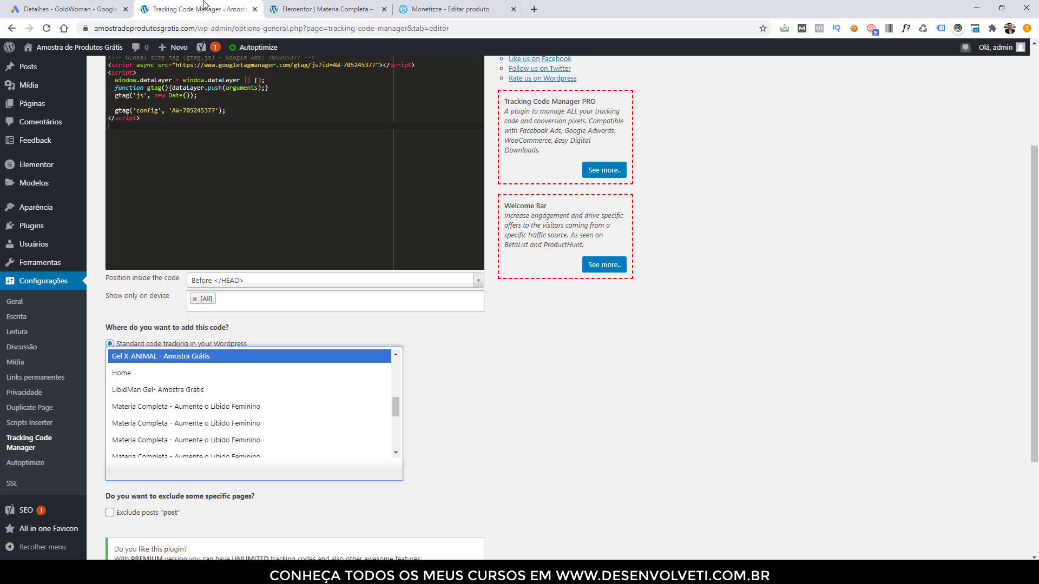
click(230, 407)
scroll(511, 488, down, 3)
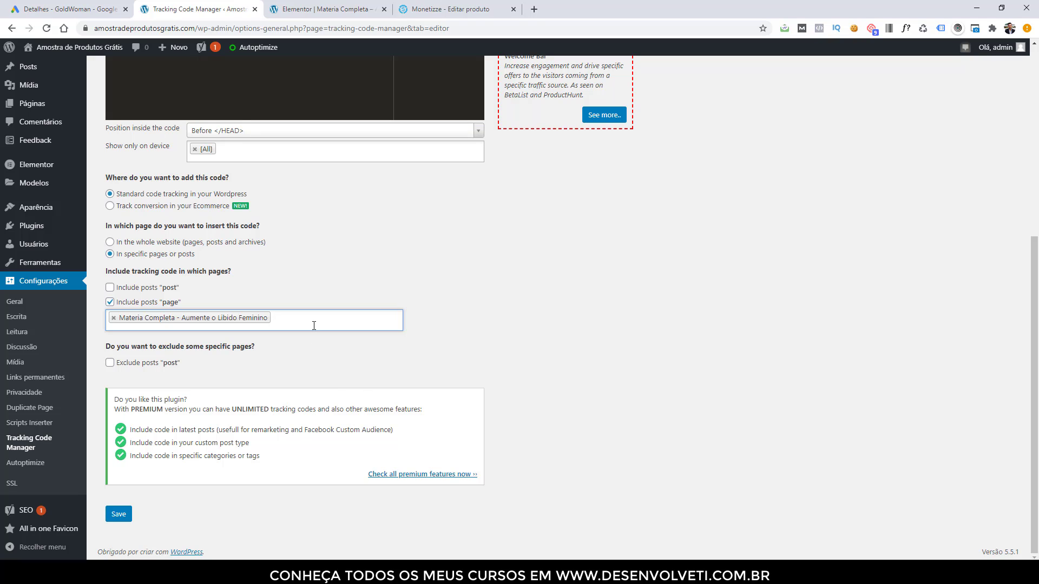
click(119, 514)
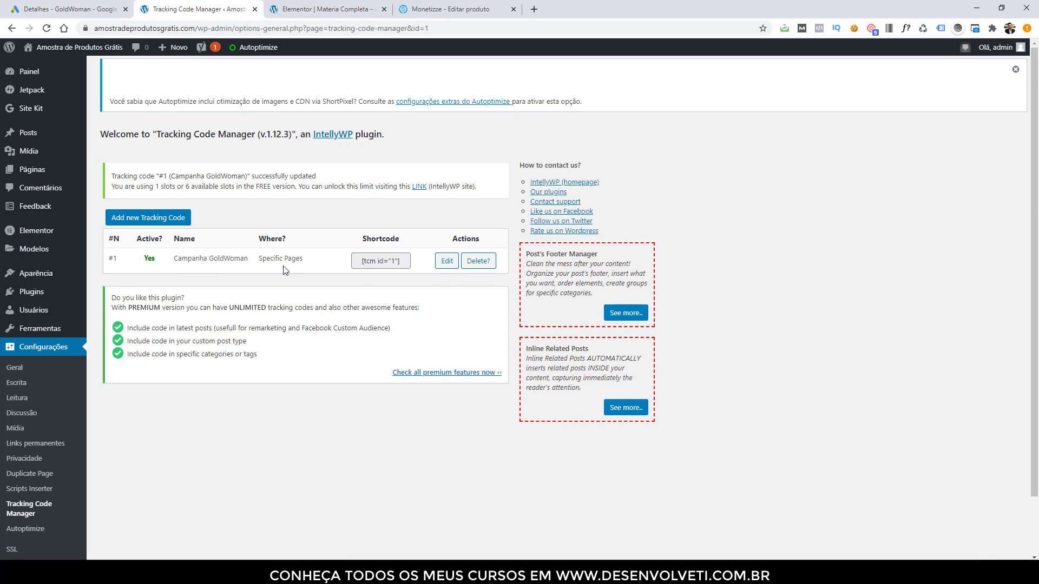
Review the landing page's call-to-action in Elementor and compare it with GoldWoman's registered campaigns in Monetizze.
click(325, 9)
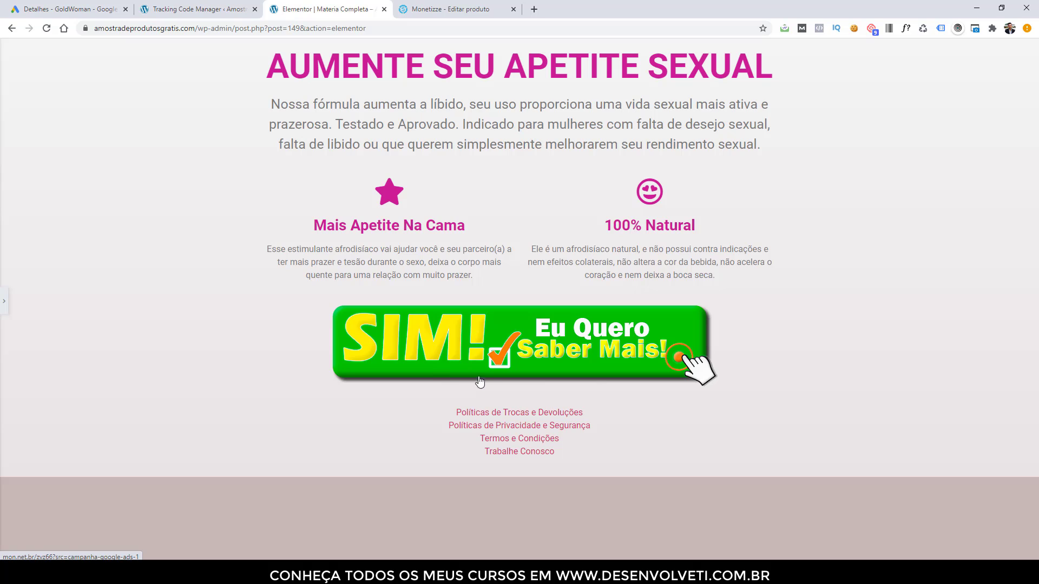
click(424, 8)
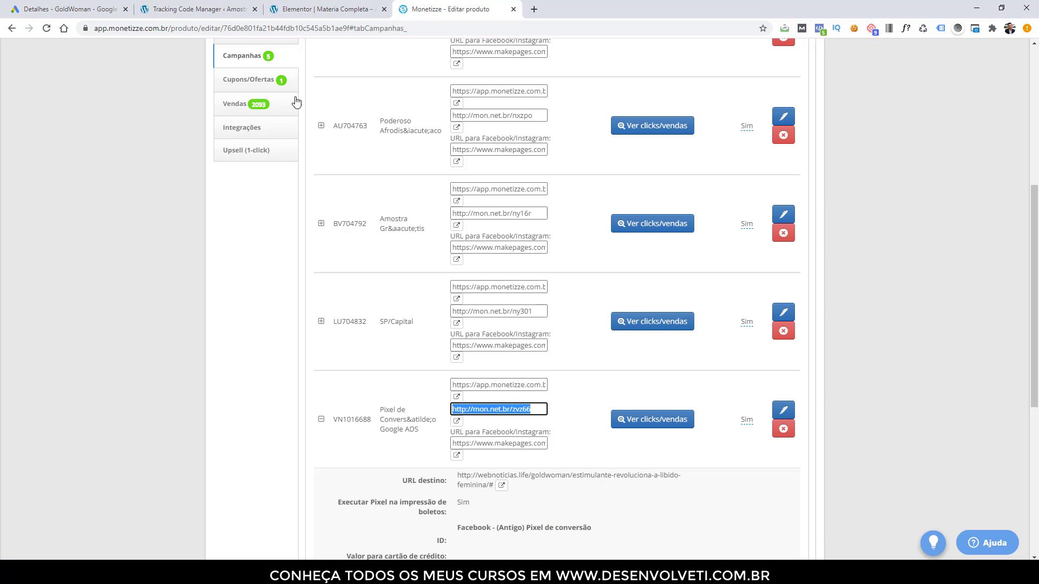
click(335, 4)
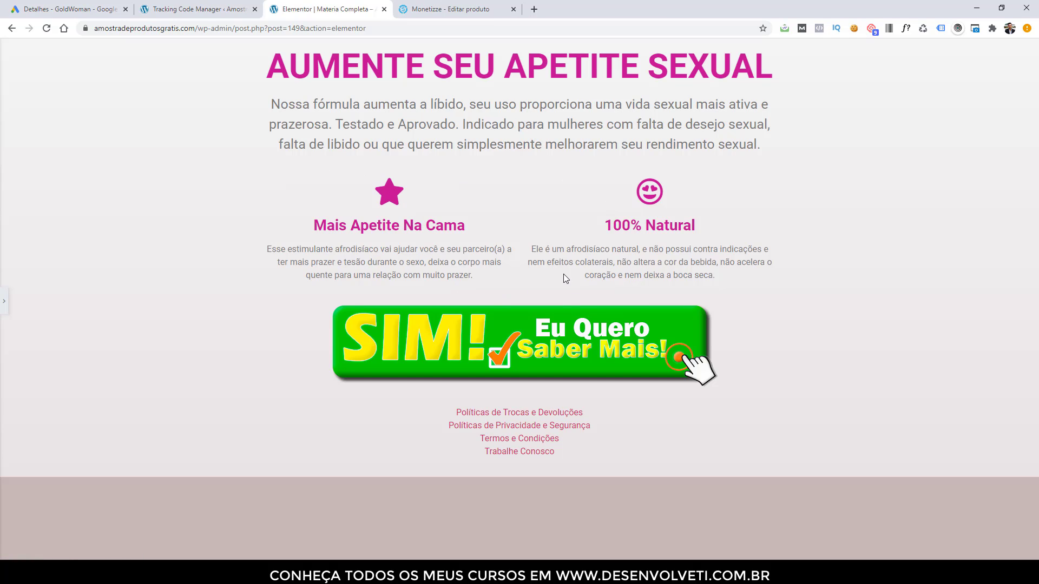
click(472, 12)
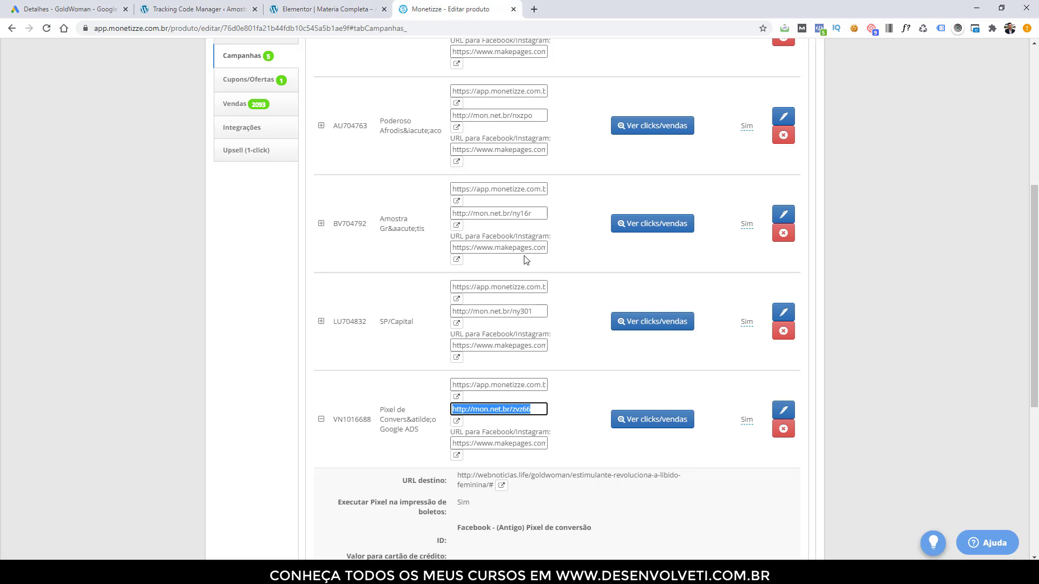
scroll(528, 258, up, 1)
scroll(524, 260, up, 4)
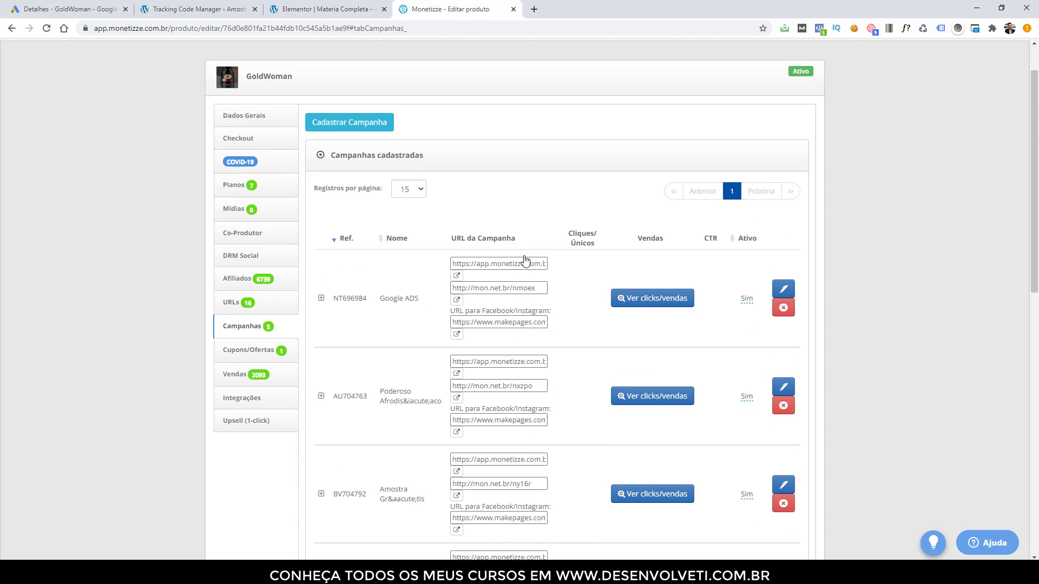